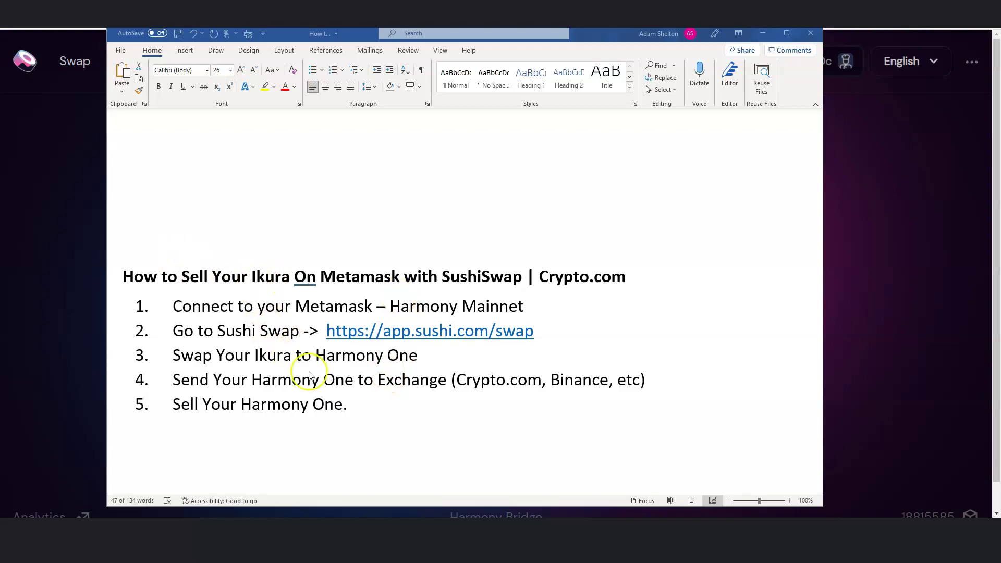
- Clear the Word highlight, then switch MetaMask to Ethereum Mainnet and back to Harmony Mainnet
left_click(523, 307)
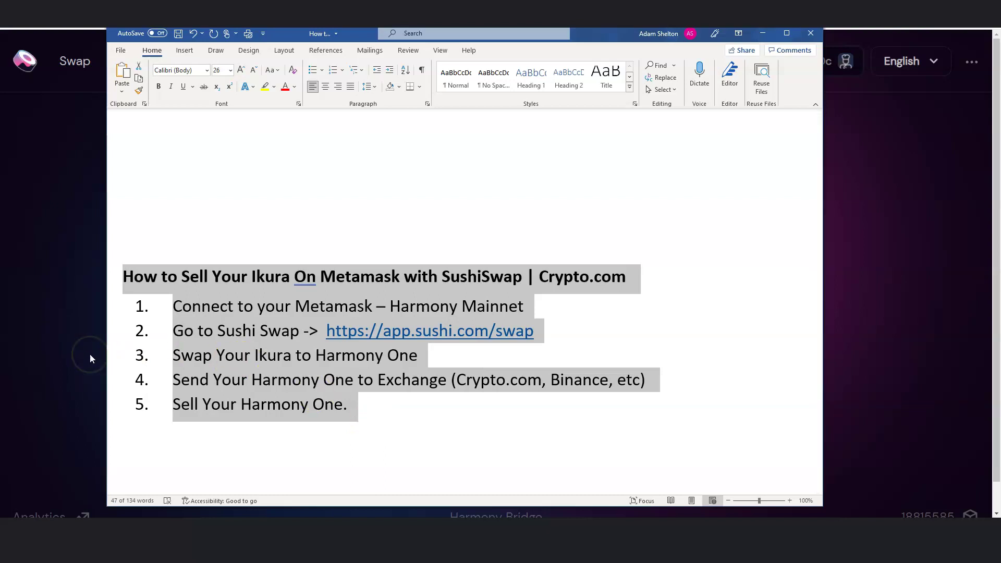
left_click(230, 308)
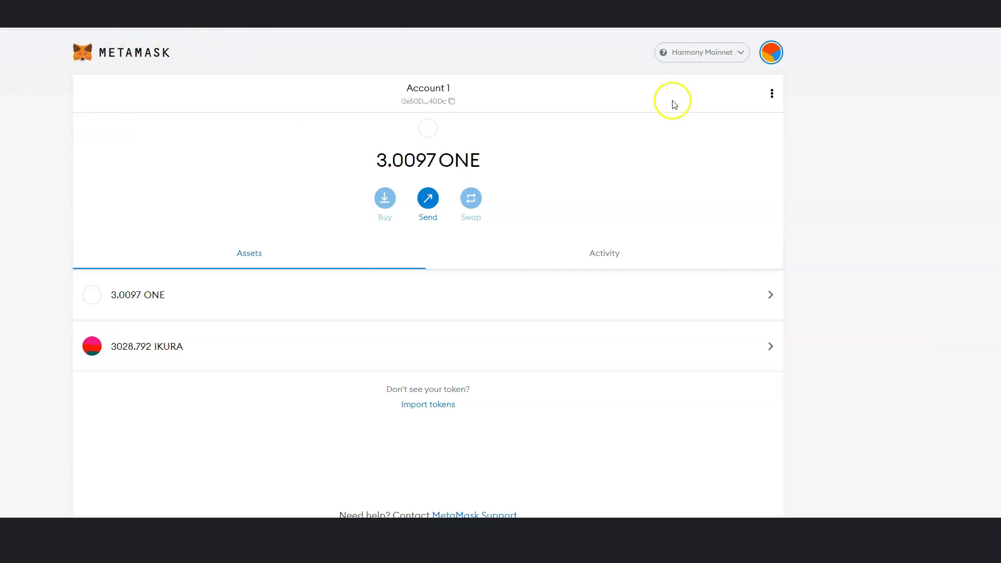
left_click(739, 53)
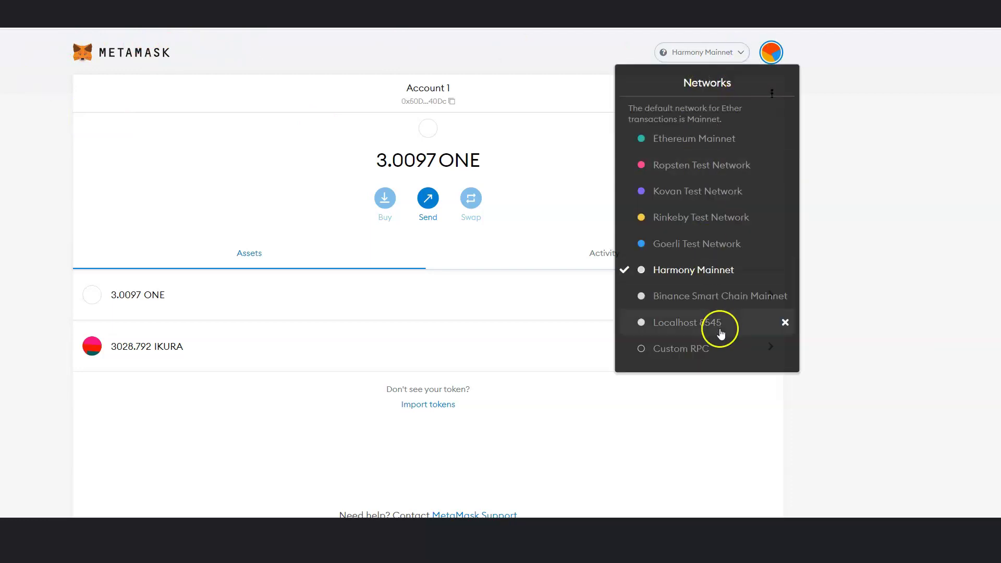
mouse_move(700, 312)
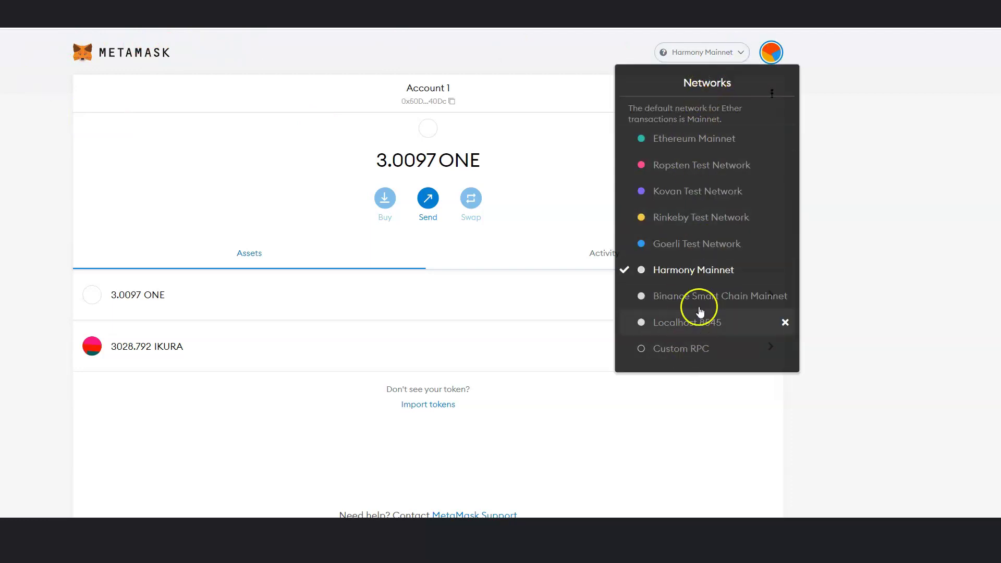
left_click(712, 139)
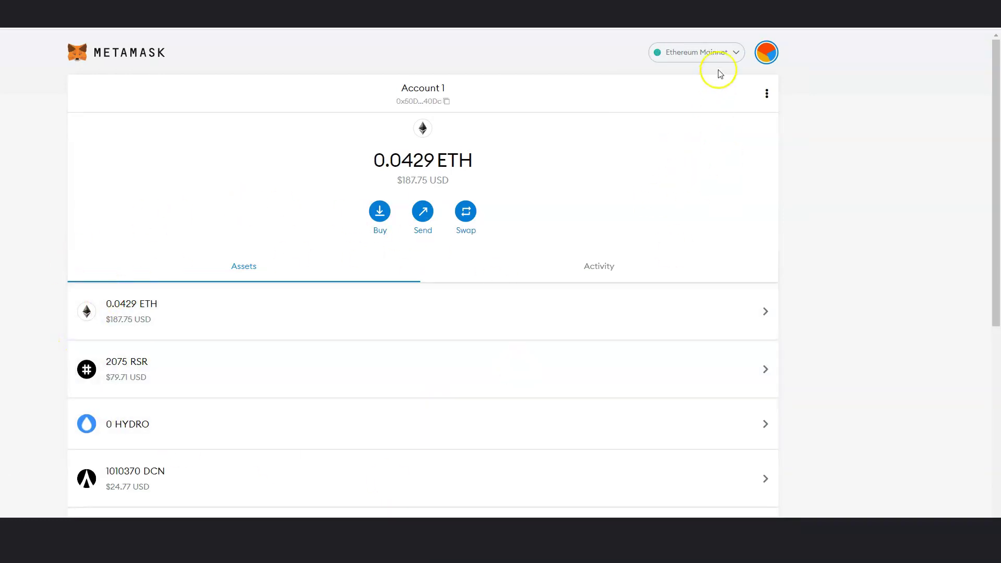
left_click(733, 54)
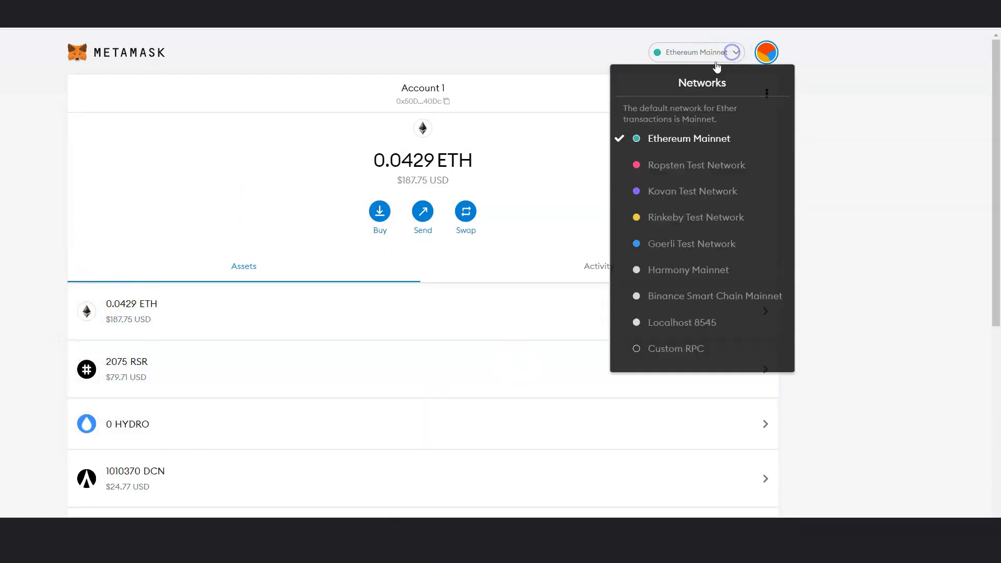
left_click(678, 274)
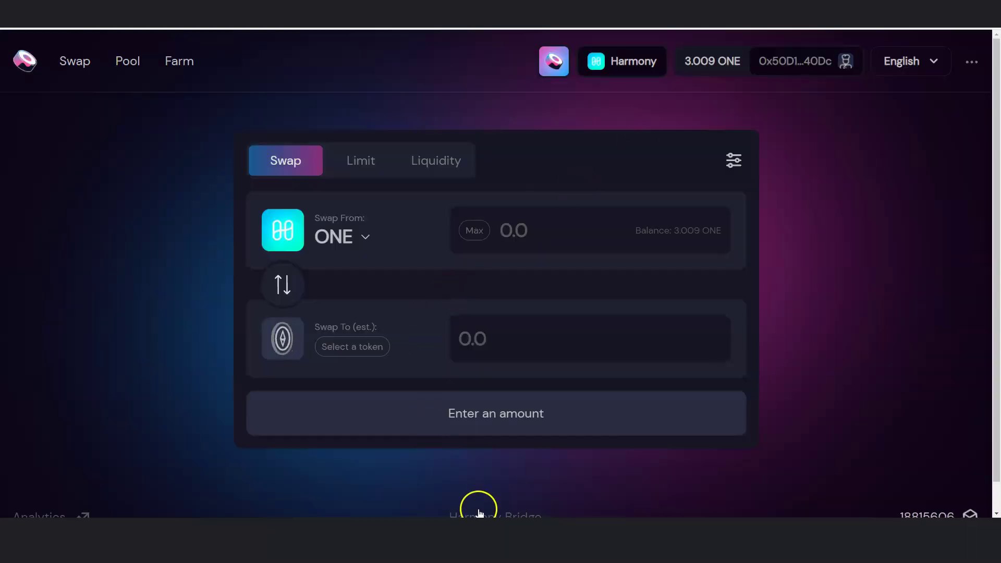
- Bring up the Word guide briefly, then return to the SushiSwap swap page
left_click(482, 517)
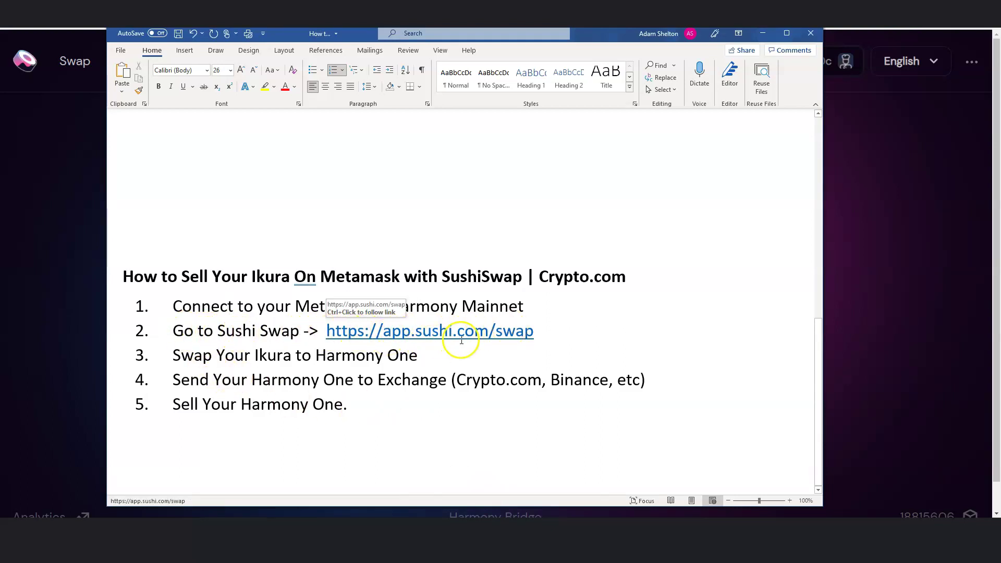
left_click(31, 338)
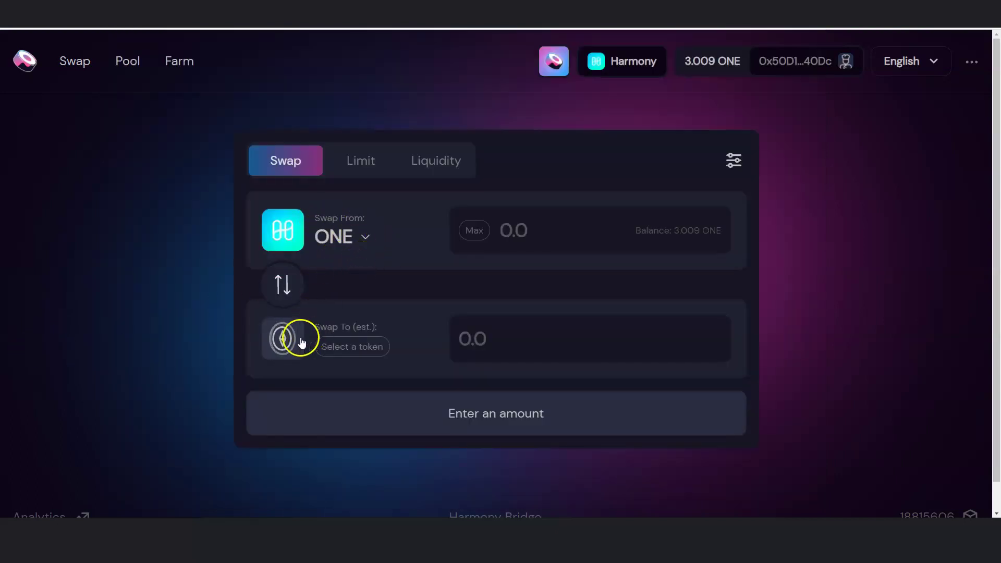
left_click(282, 340)
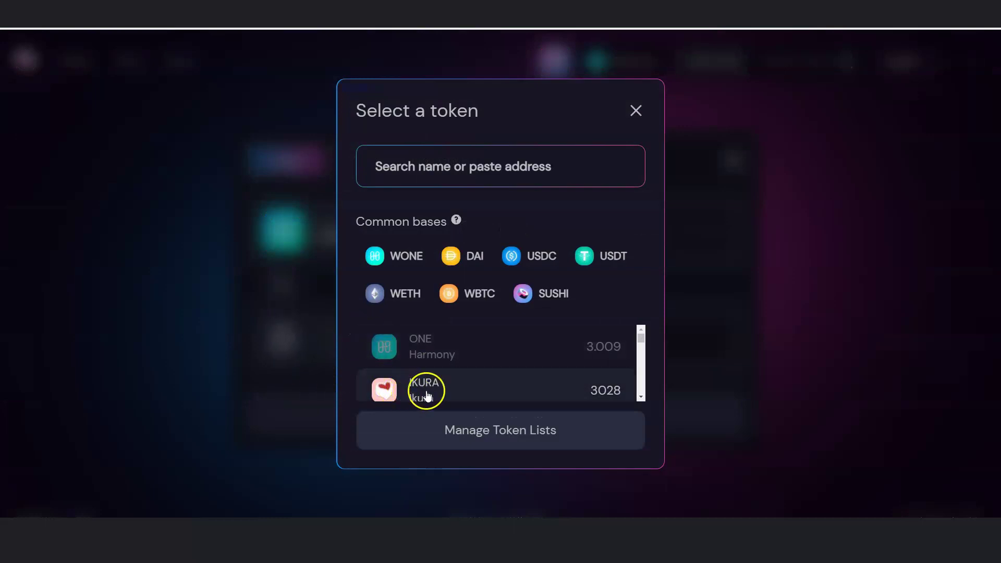
left_click(437, 177)
type("ikura")
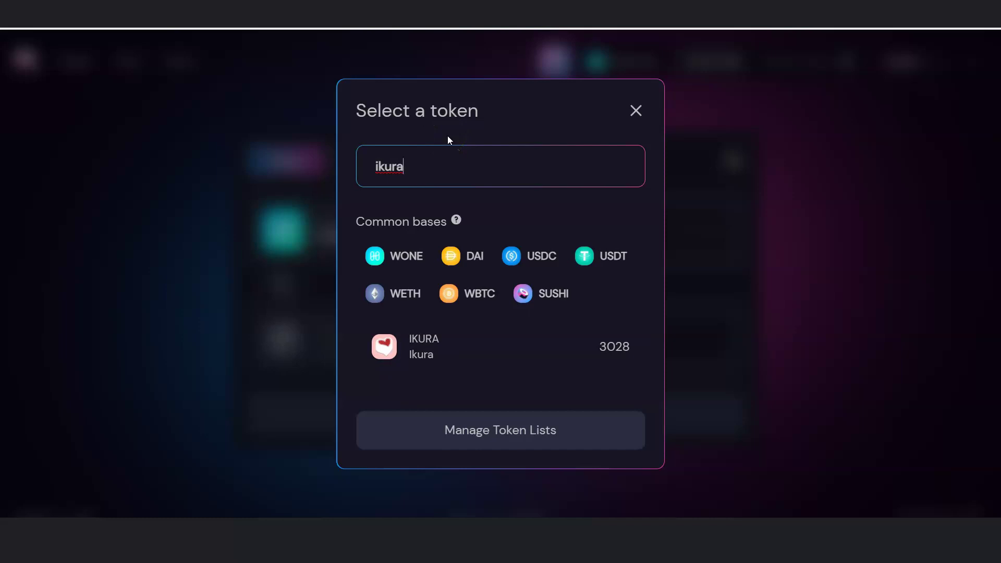
key("BackSpace")
key("BackSpace")
key("BackSpace")
key("BackSpace")
key("BackSpace")
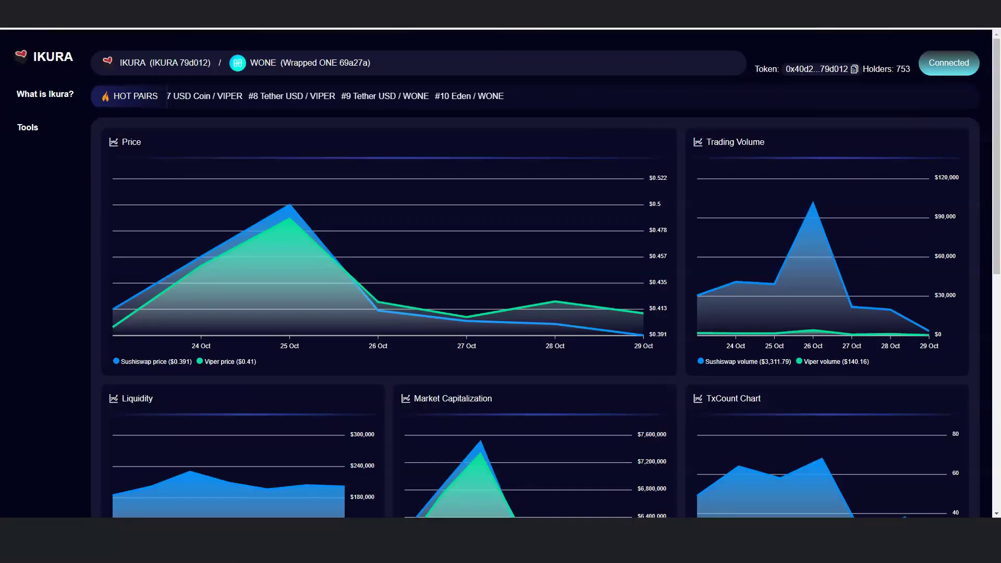
- Copy the IKURA token contract address from the Ikura analytics page
left_click(854, 70)
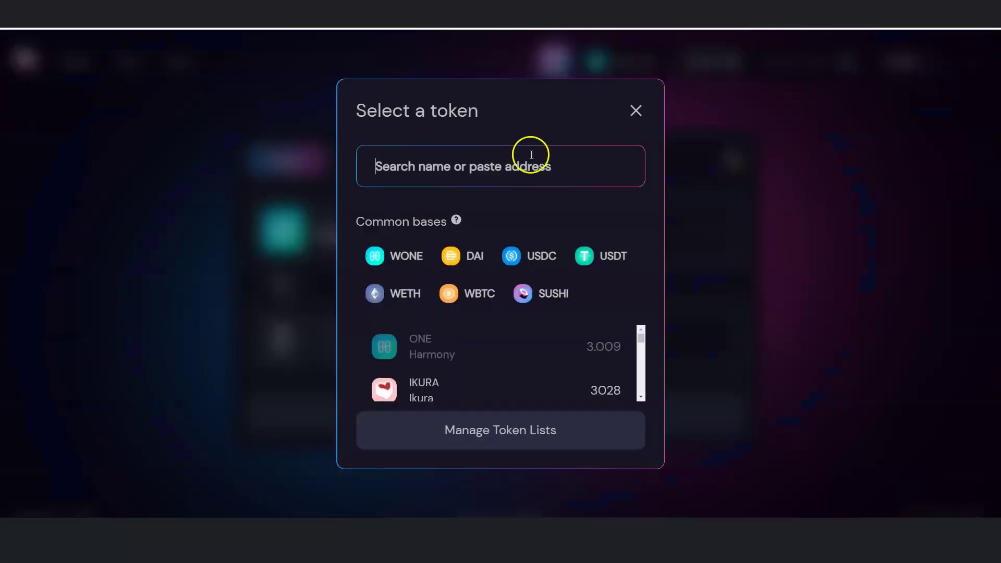
- Paste the IKURA address into token search, verify it's Active, and choose IKURA to receive
right_click(501, 164)
left_click(530, 249)
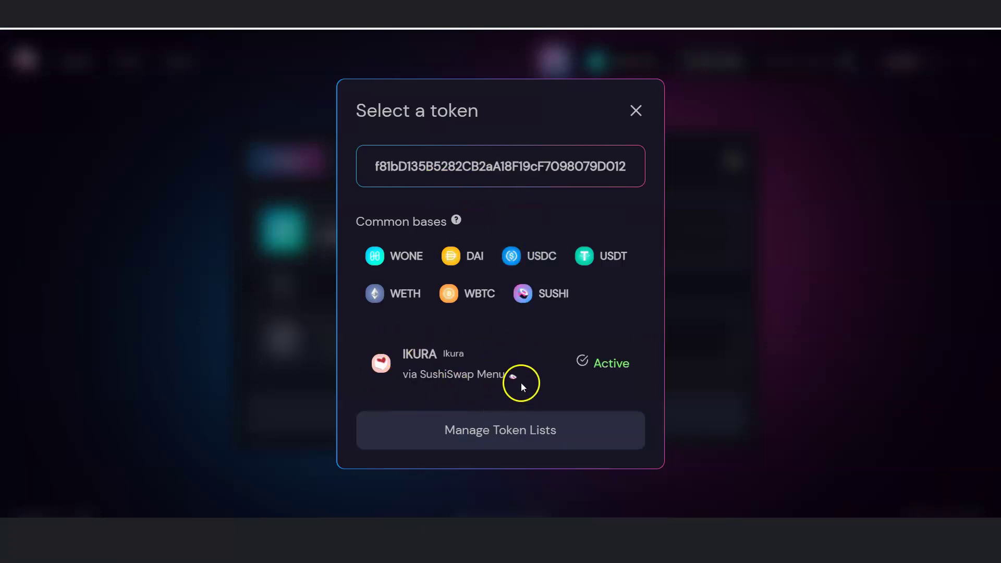
left_click(412, 362)
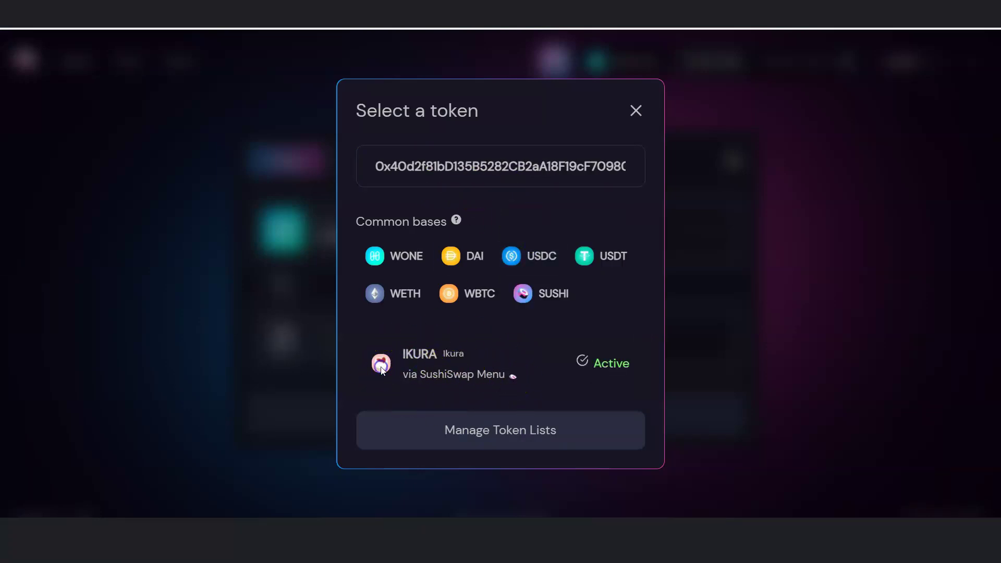
left_click(642, 111)
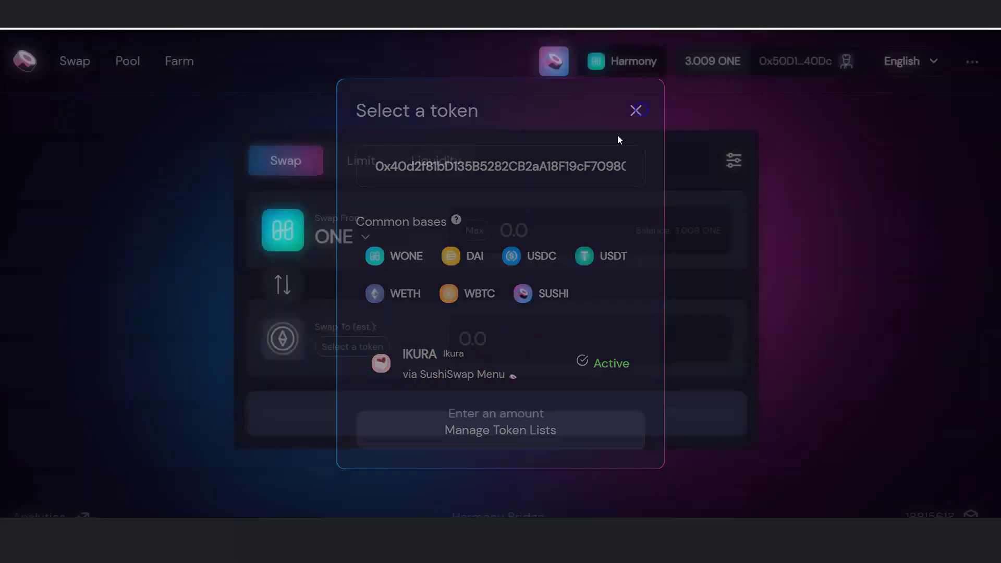
left_click(284, 339)
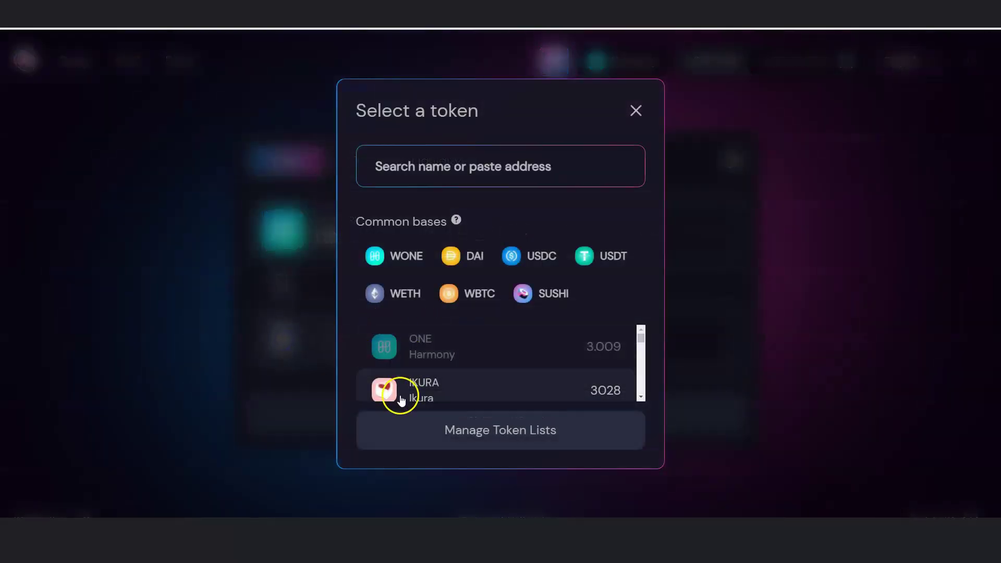
left_click(412, 384)
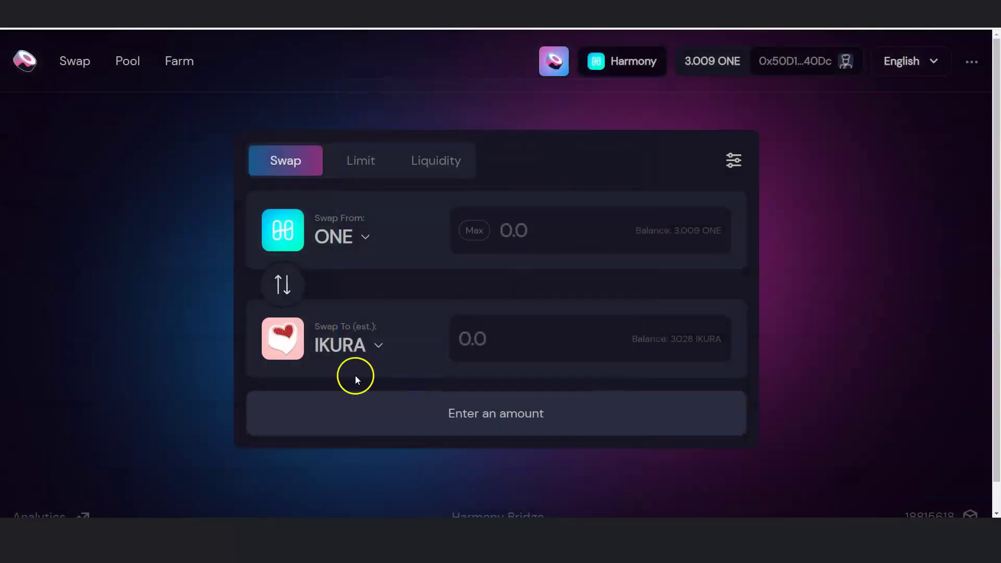
- Reverse the swap to IKURA→ONE and fill in the full IKURA balance with Max
left_click(288, 289)
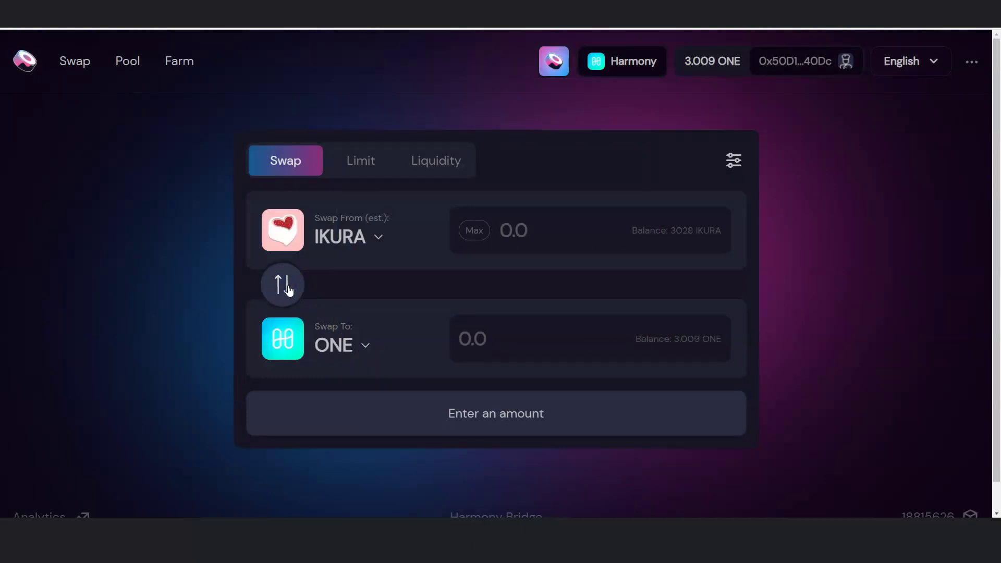
left_click(472, 236)
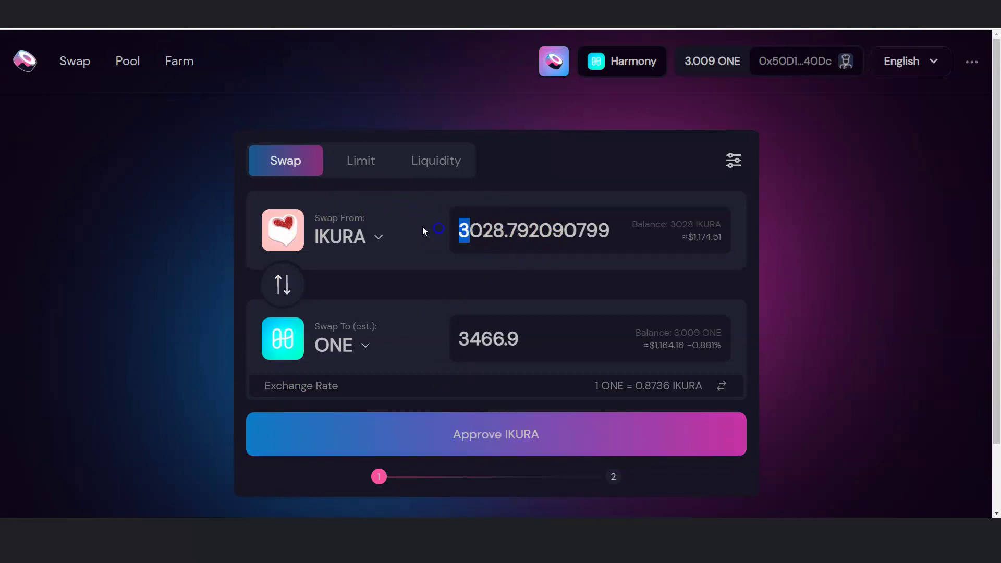
- Make the amount 1028.7920907 IKURA and approve SushiSwap to spend IKURA in MetaMask
type("1")
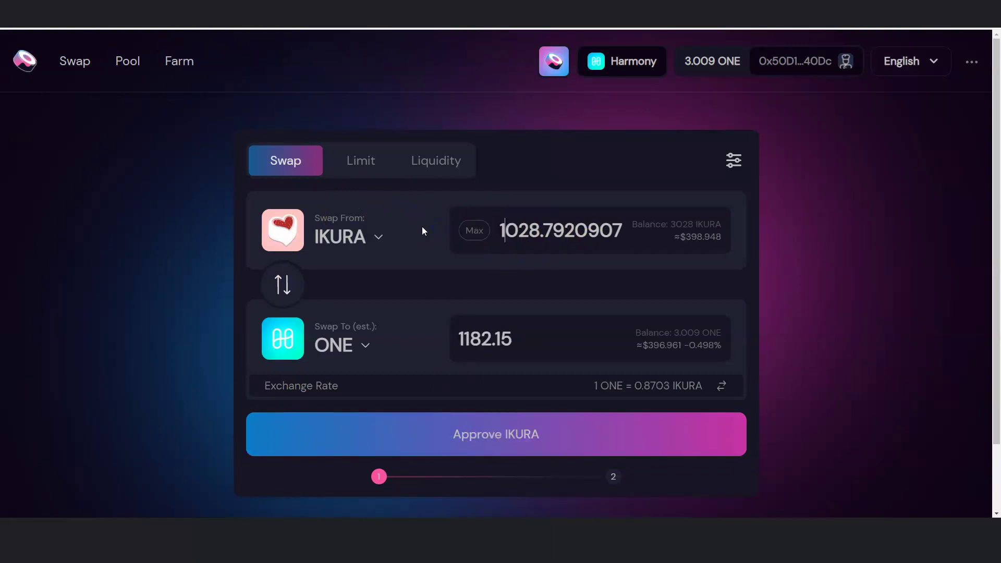
left_click(504, 428)
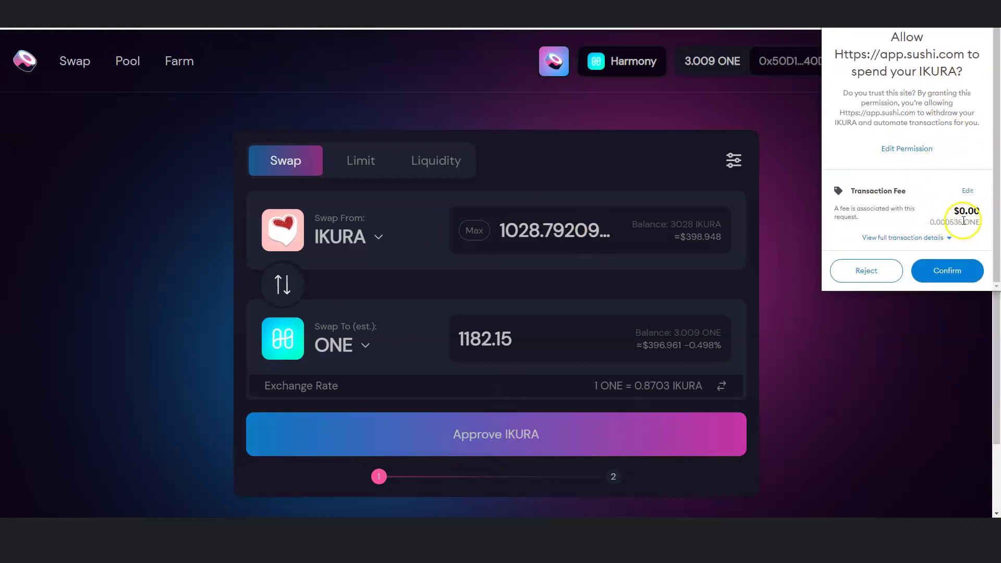
left_click(936, 272)
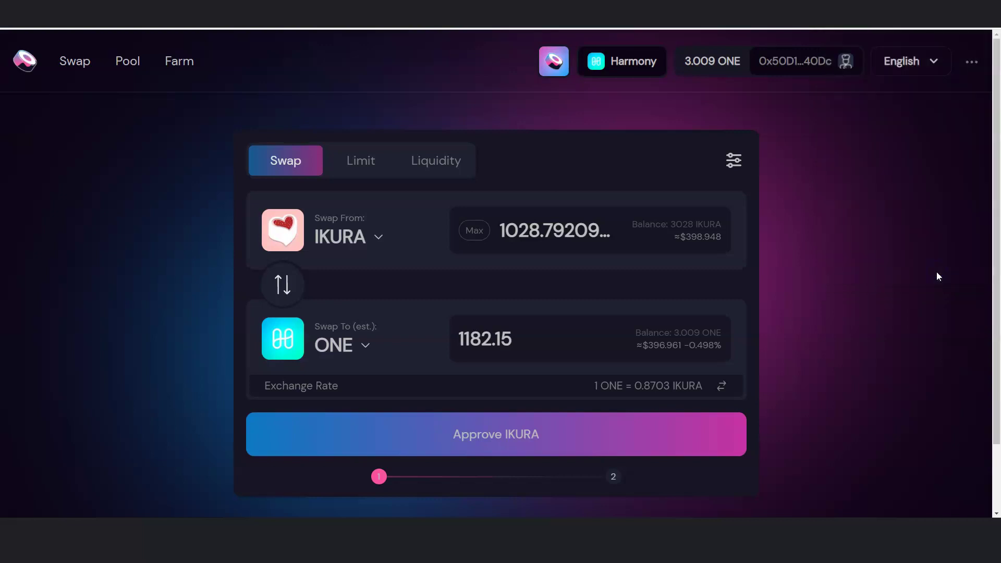
left_click(485, 441)
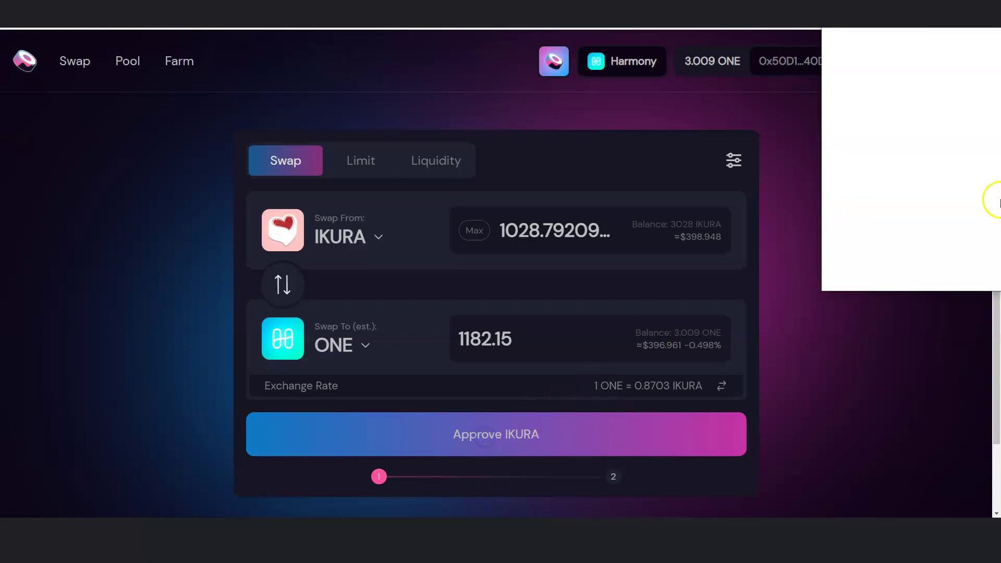
scroll(938, 172, "down", 1)
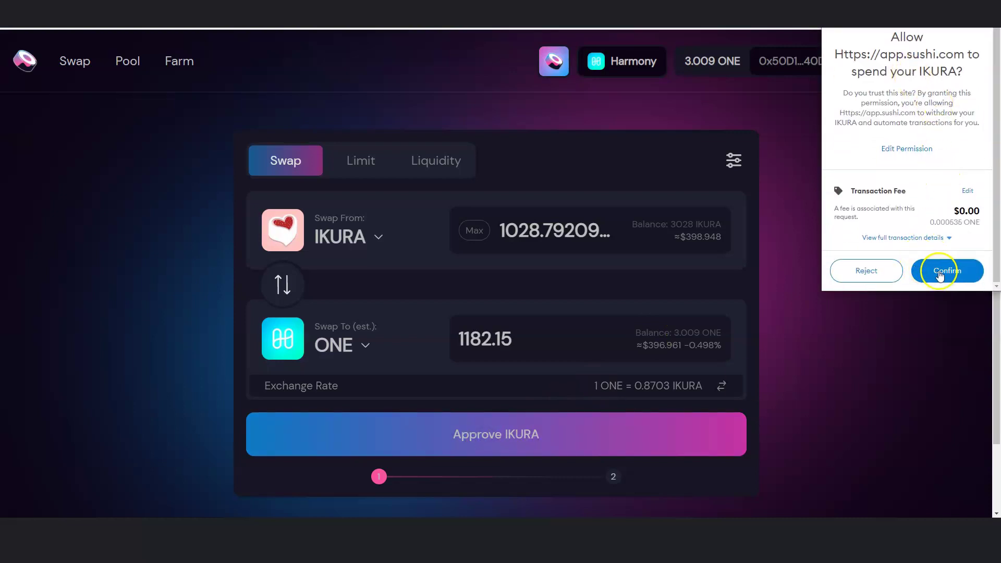
left_click(946, 272)
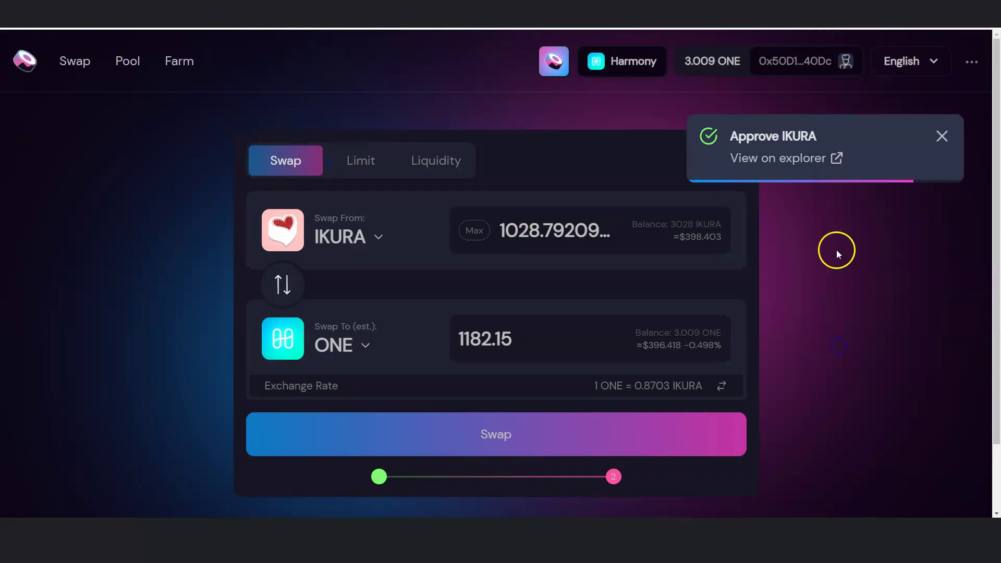
- Back out of Confirm Swap and lower the sell amount to 10.792 IKURA for about 12.4253 ONE
left_click(505, 441)
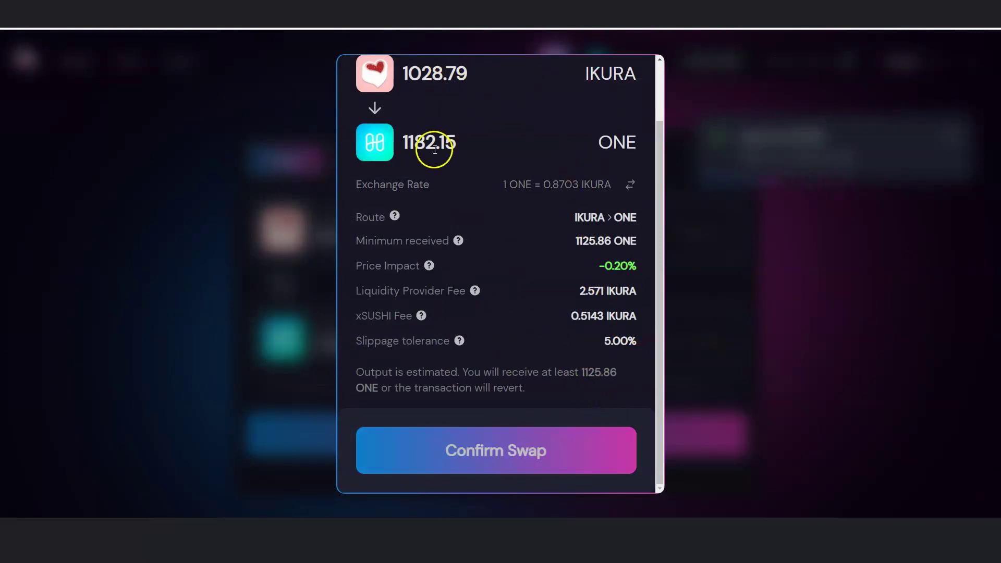
scroll(443, 271, "up", 1)
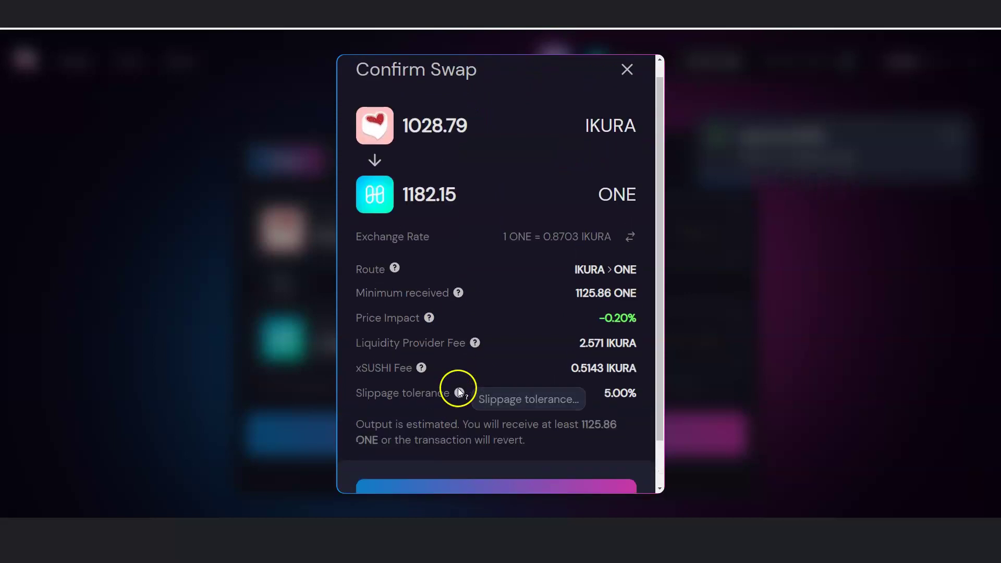
left_click(628, 70)
left_click_drag(540, 230, 486, 231)
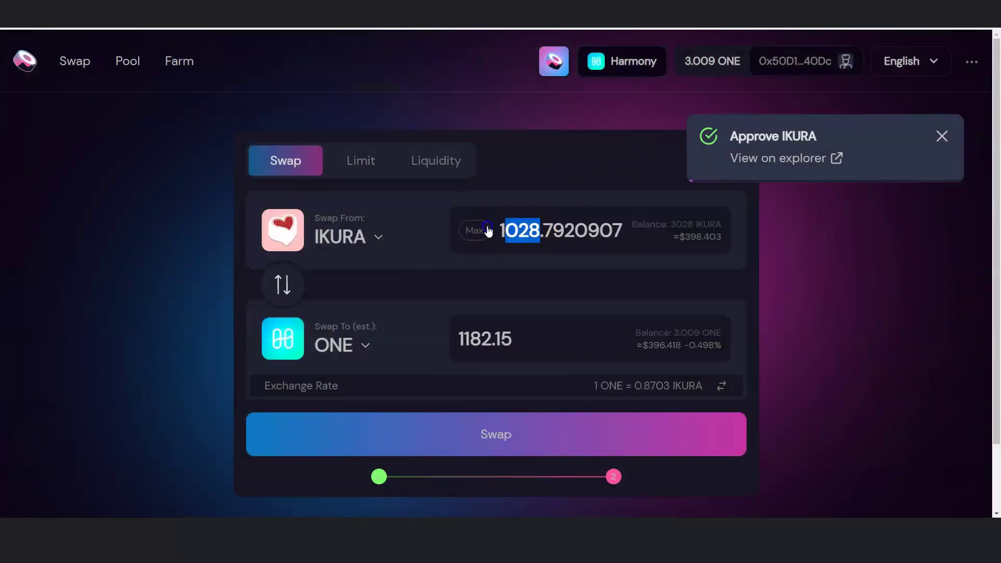
type("10")
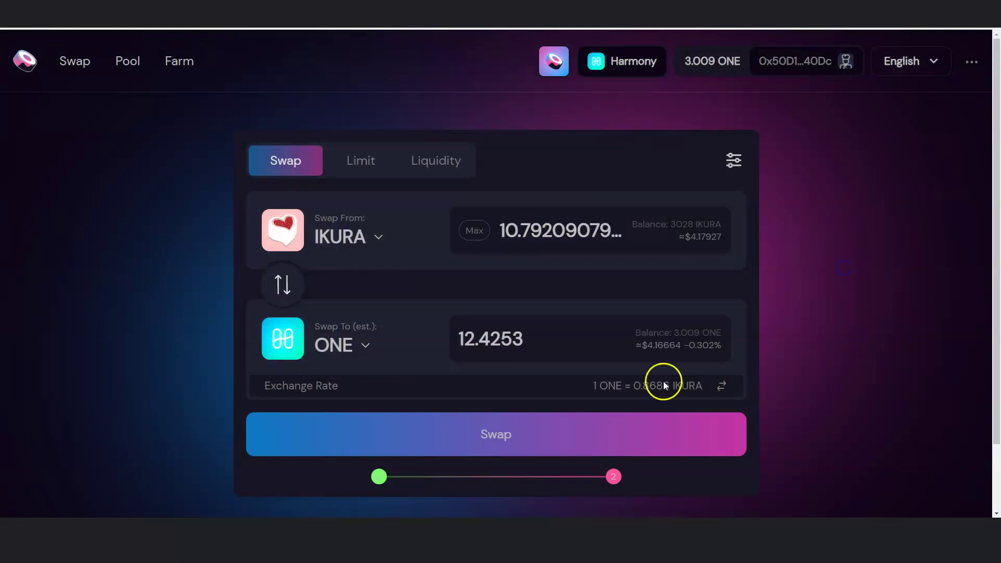
- Confirm the 10.792 IKURA to 12.42 ONE swap in MetaMask and dismiss the submitted notice
left_click(504, 436)
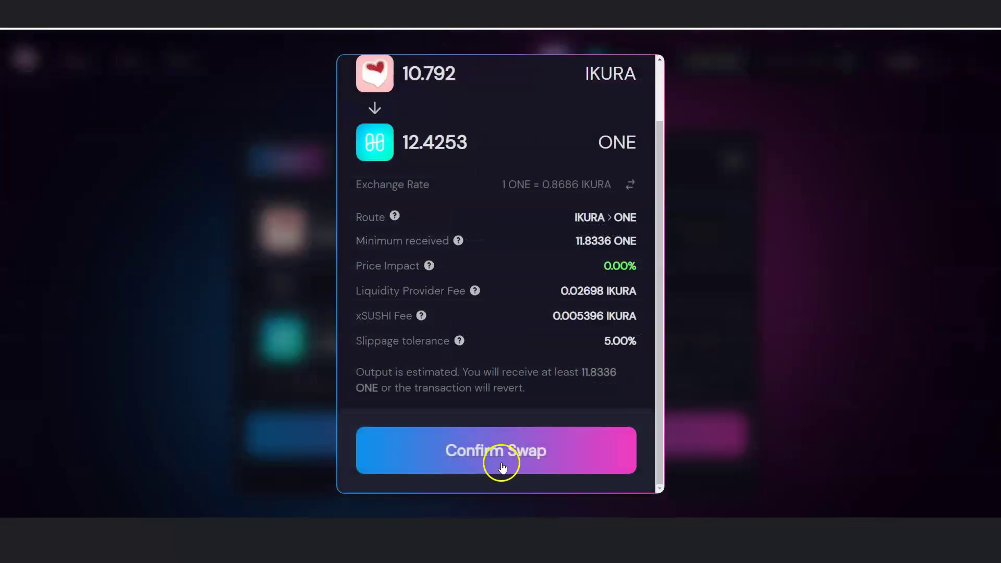
left_click(505, 451)
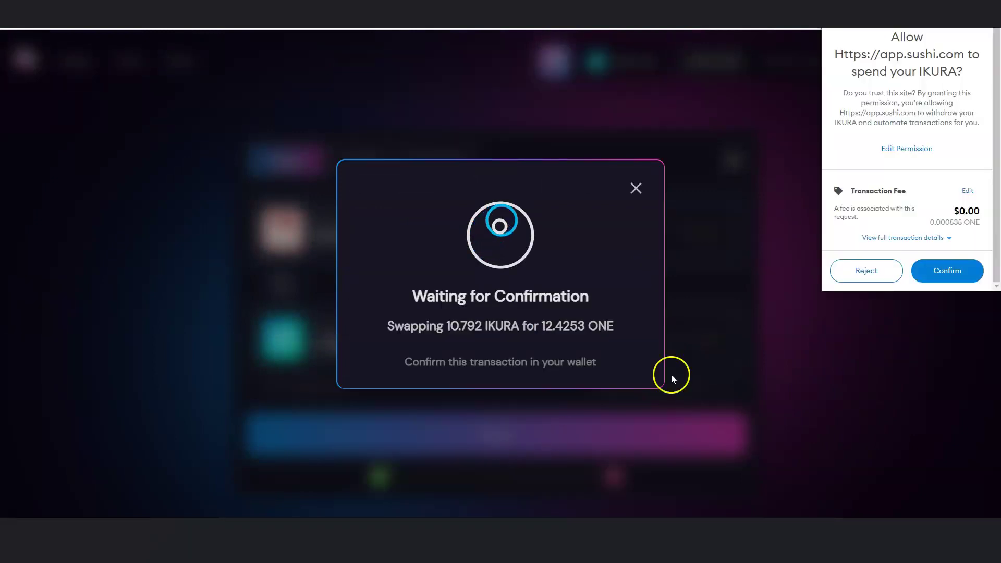
left_click(945, 271)
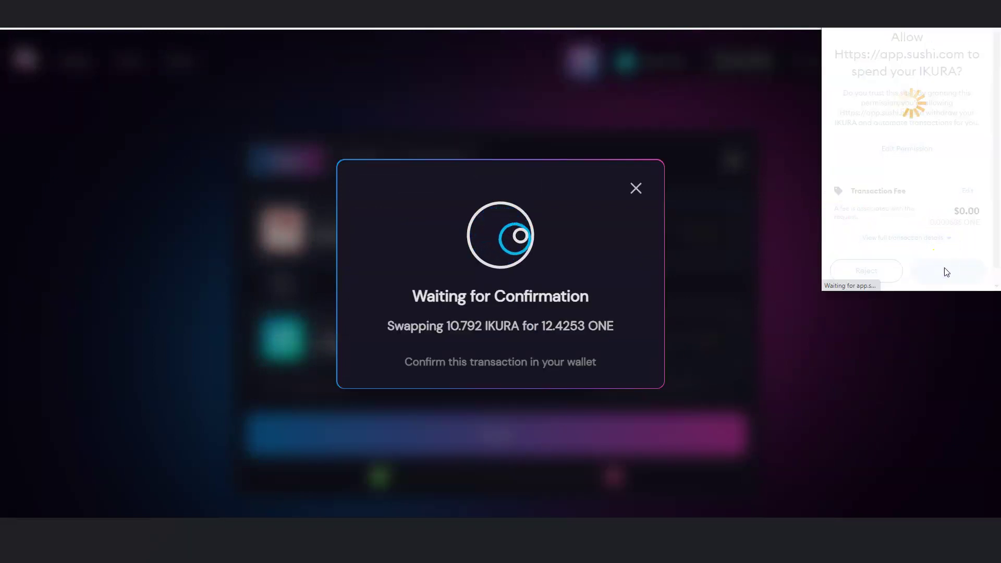
scroll(948, 242, "down", 1)
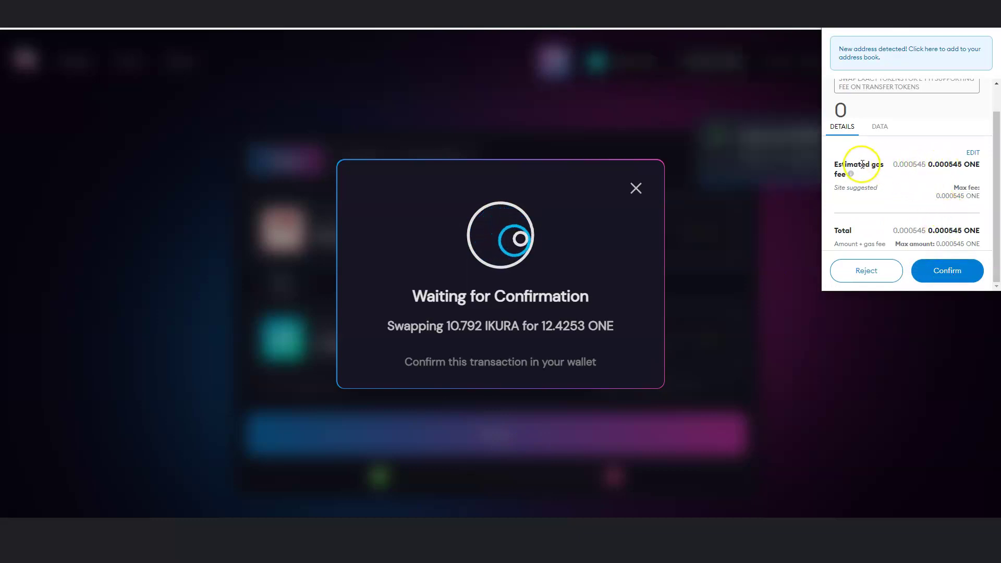
left_click(945, 272)
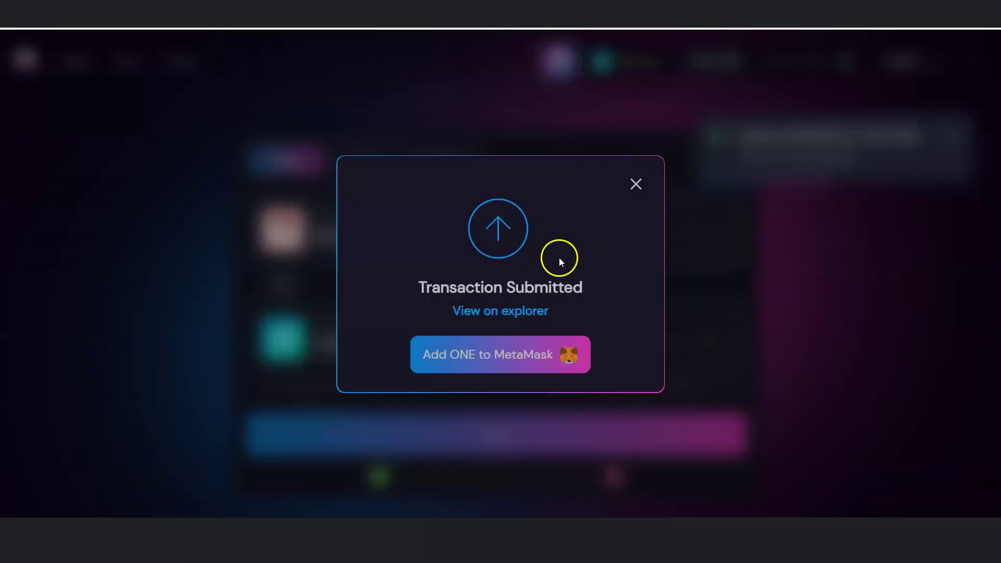
left_click(630, 186)
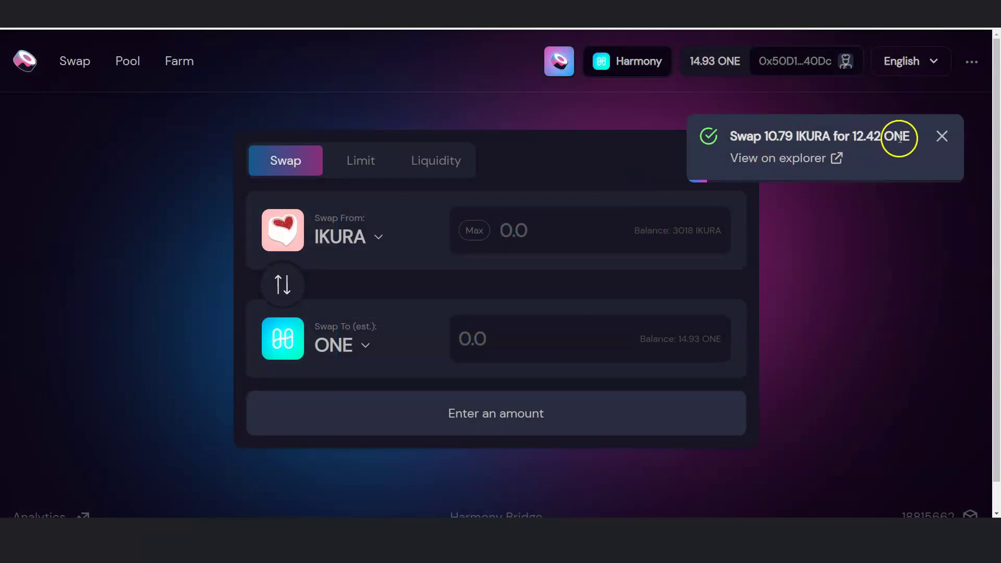
- Review the Oct 29 swap in MetaMask's ONE history, then return to Assets showing 14.9369 ONE and 3018 IKURA
left_click(796, 61)
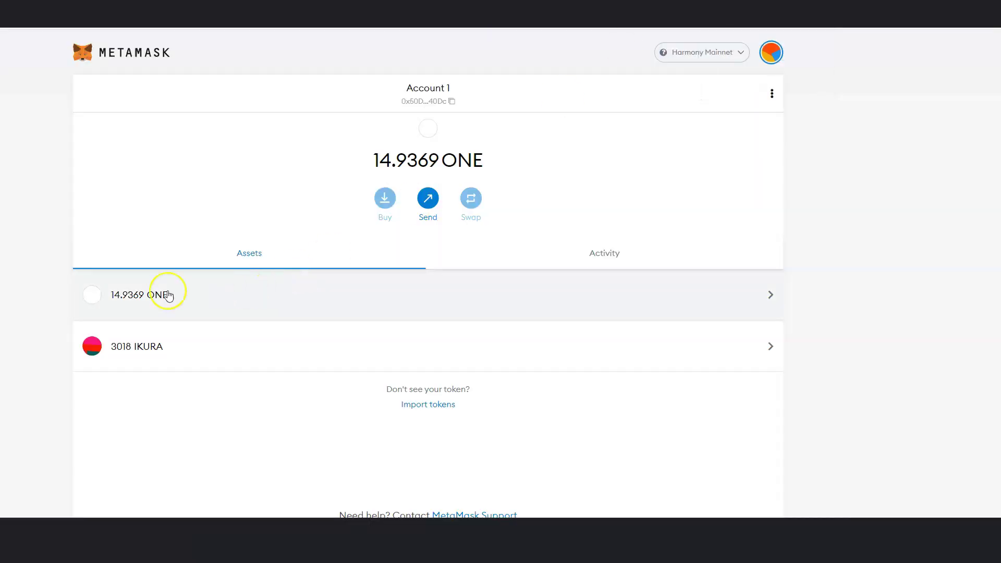
left_click(163, 299)
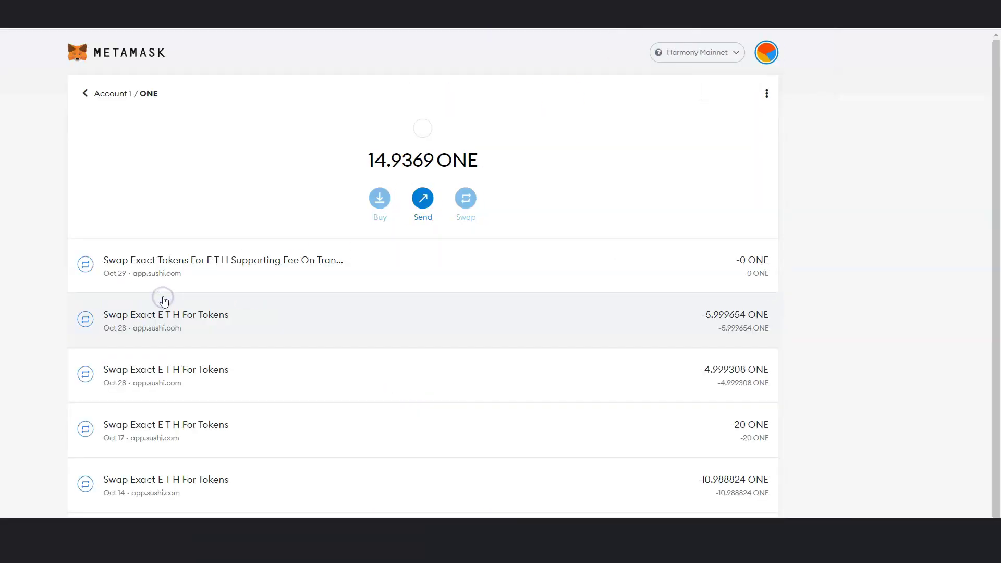
left_click(193, 278)
left_click(212, 280)
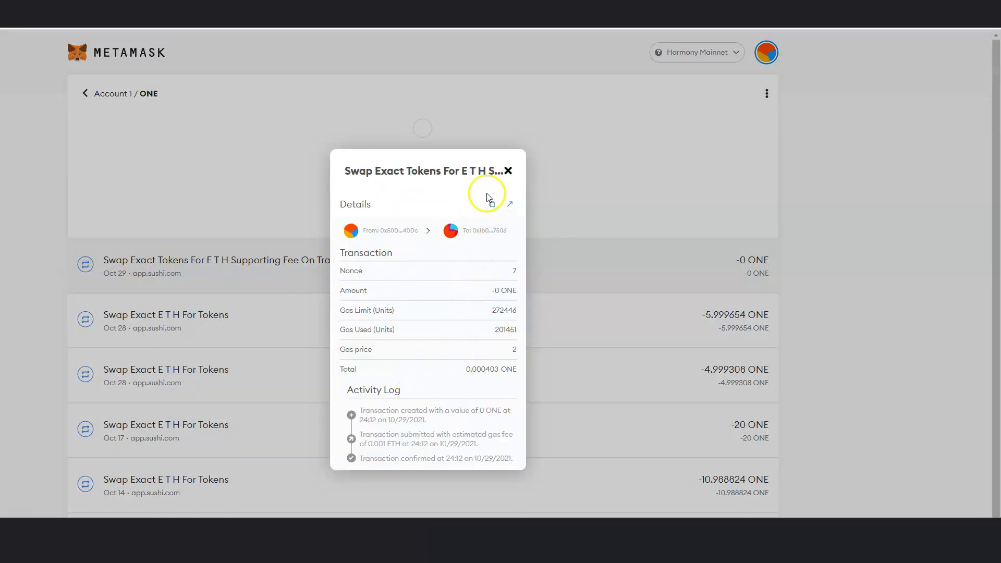
left_click(508, 172)
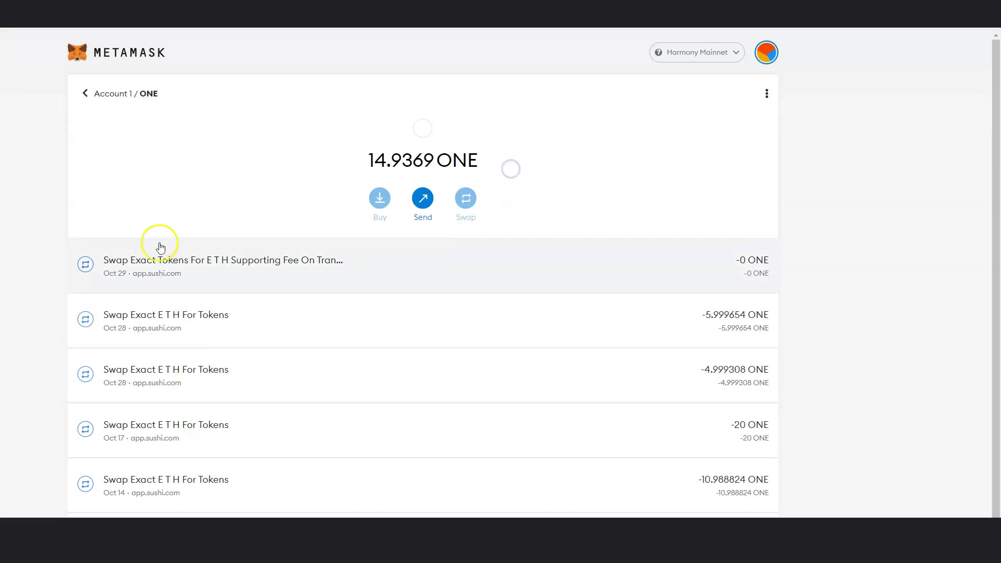
left_click(83, 94)
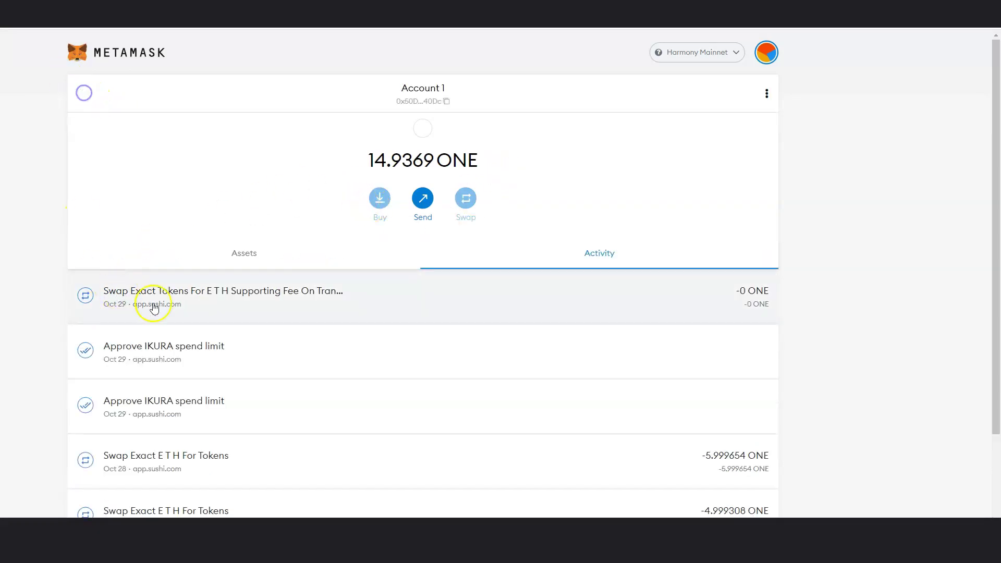
left_click(249, 253)
left_click(214, 296)
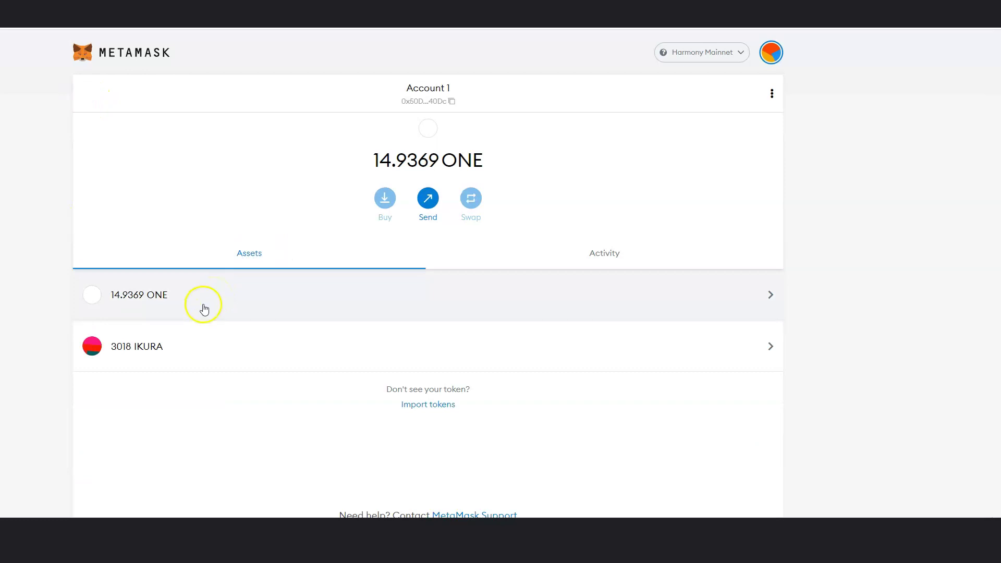
key("alt+Tab")
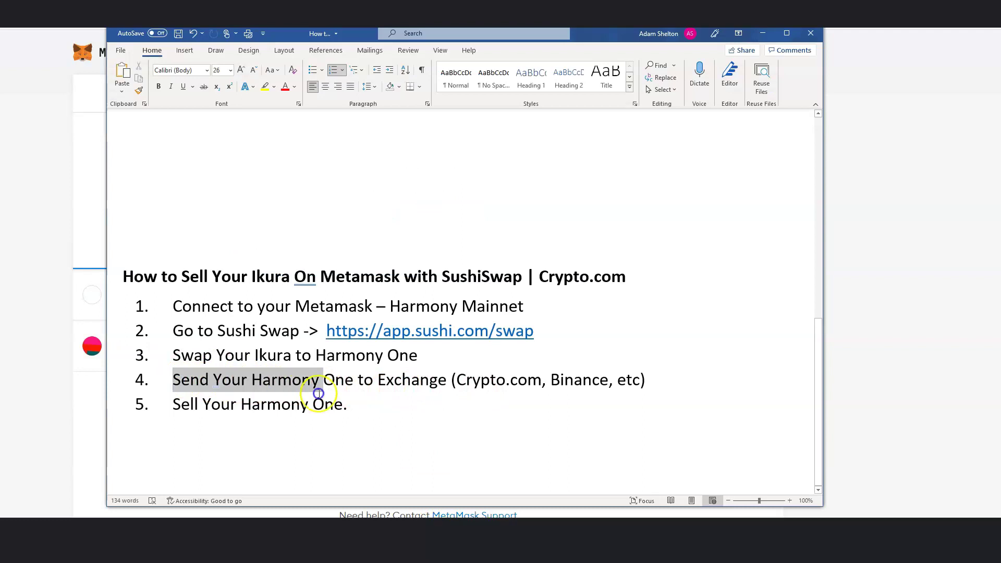
left_click_drag(318, 394, 645, 389)
- Bring MetaMask forward and start a Send from Account 1
left_click(19, 409)
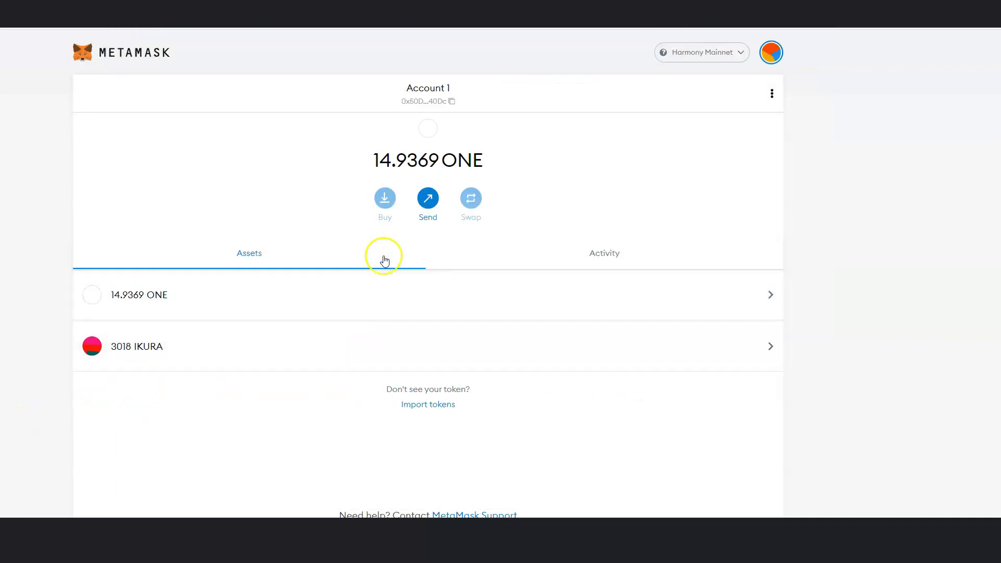
left_click(428, 200)
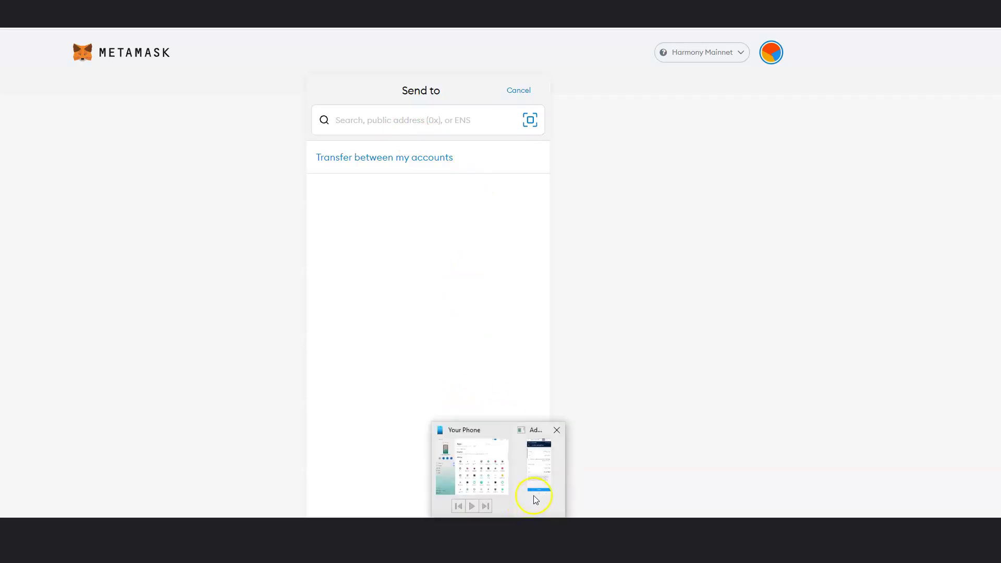
- Copy Crypto.com's ONE-network deposit wallet address from the Deposit ONE screen on the phone mirror
left_click(535, 492)
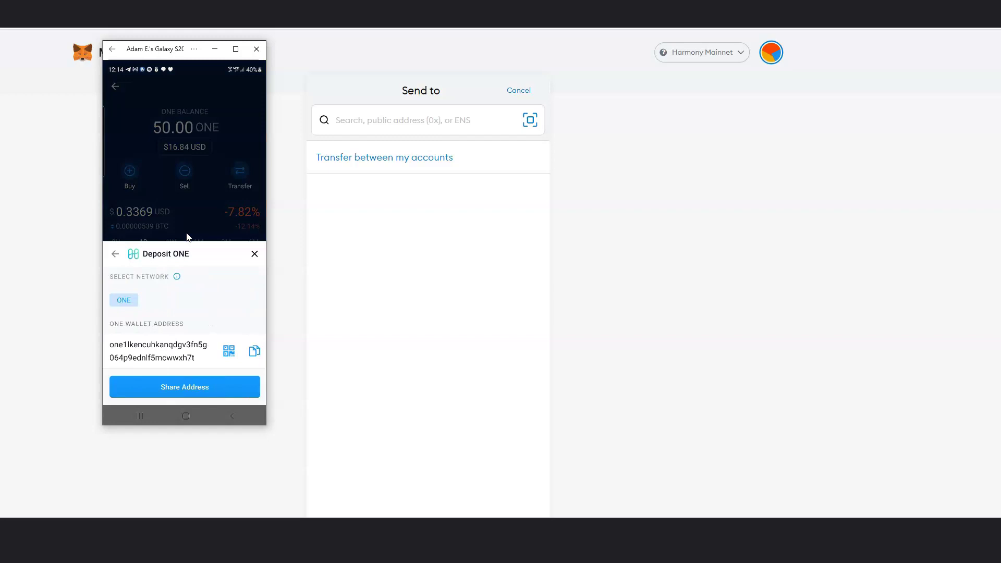
left_click(254, 352)
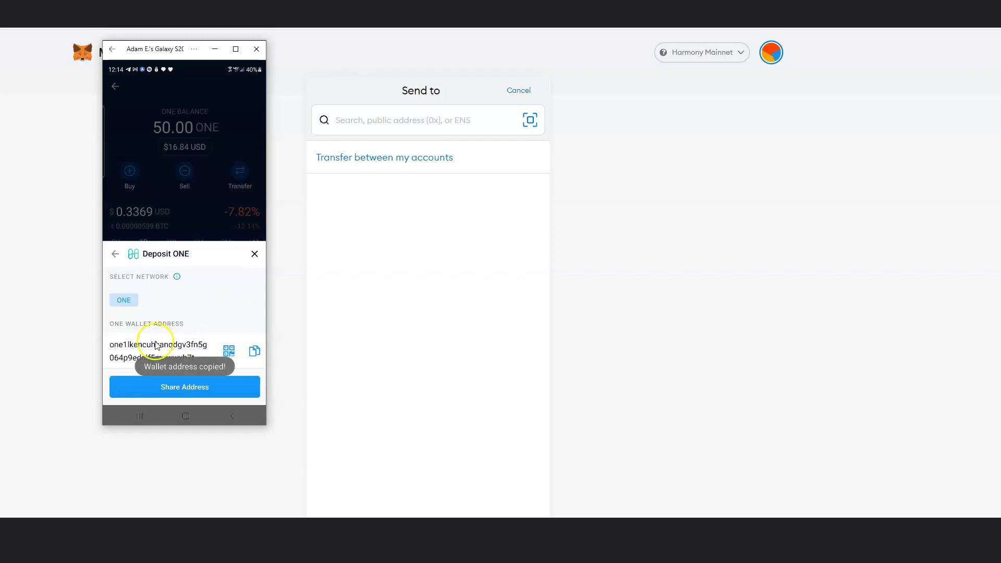
- Paste the Crypto.com deposit address as MetaMask's recipient and confirm the ONE send
left_click(401, 118)
right_click(391, 120)
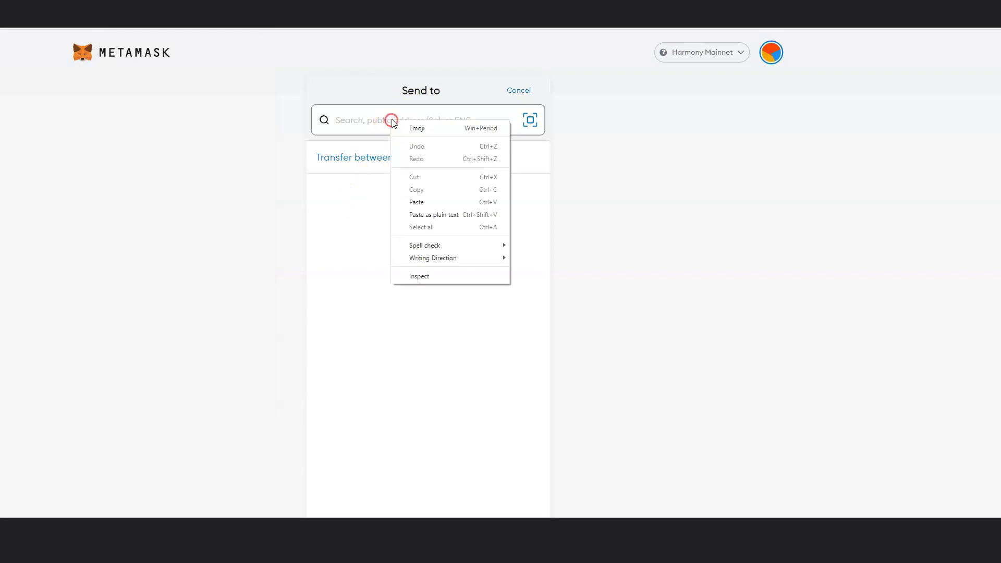
left_click(423, 202)
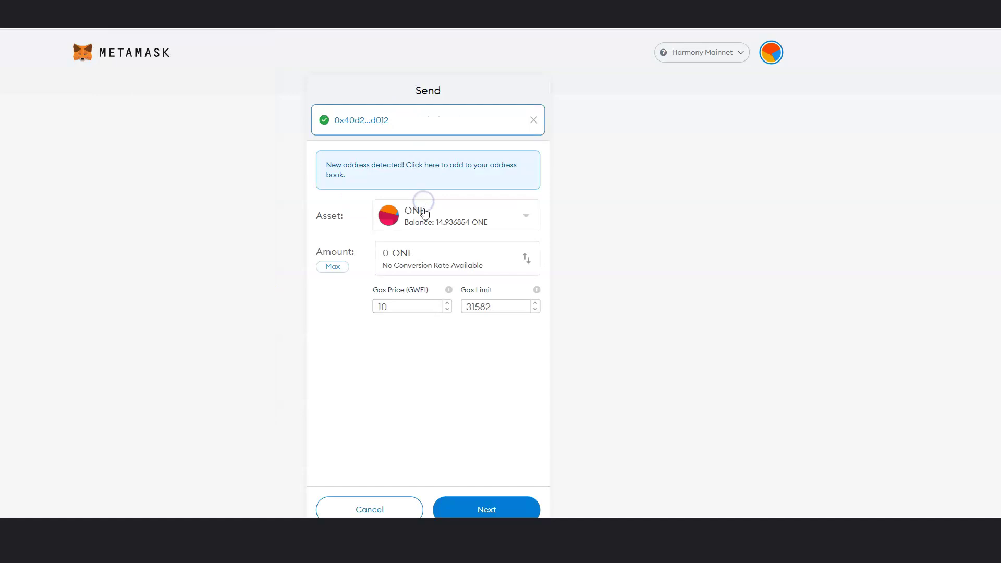
scroll(522, 339, "down", 2)
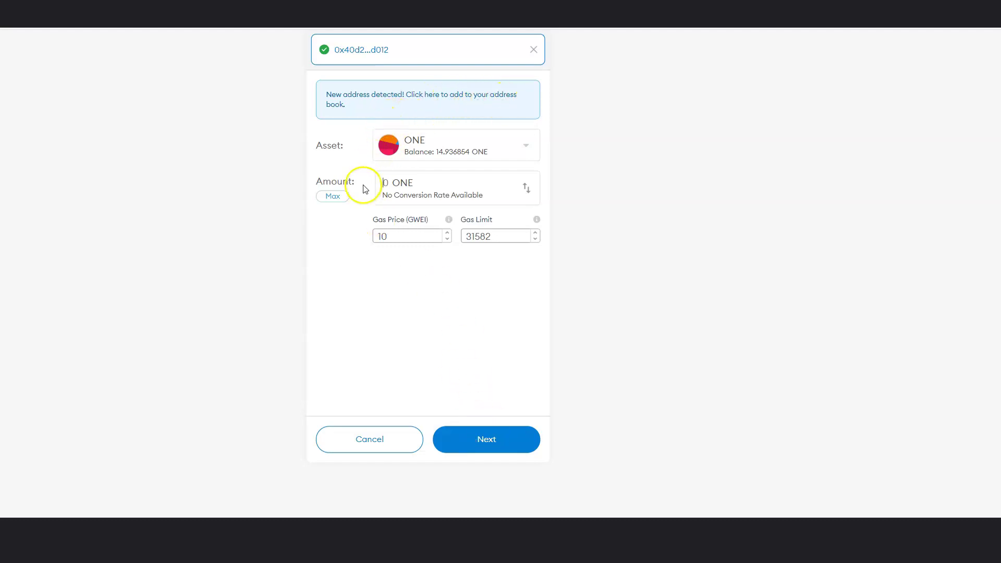
left_click(494, 441)
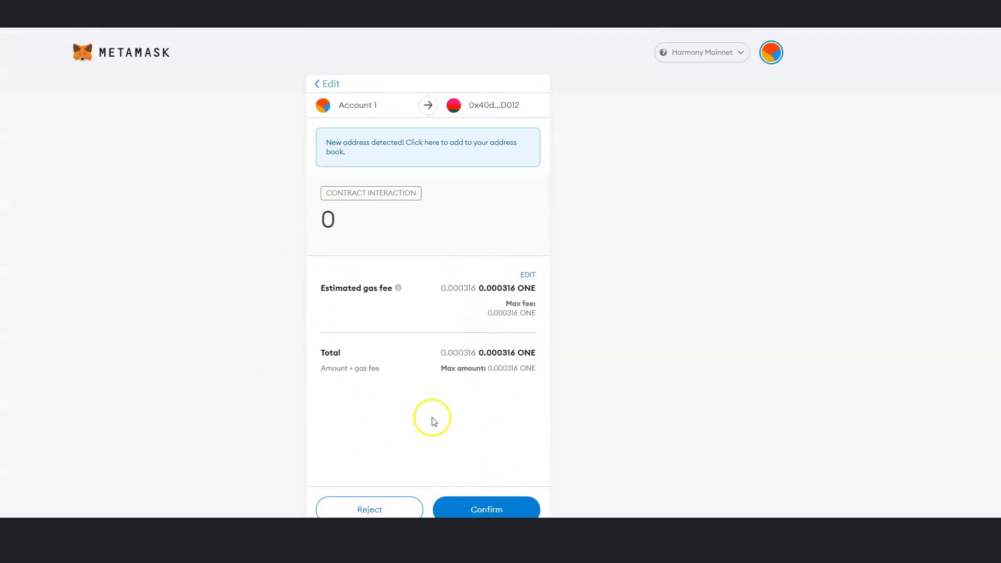
scroll(438, 427, "down", 2)
left_click(487, 496)
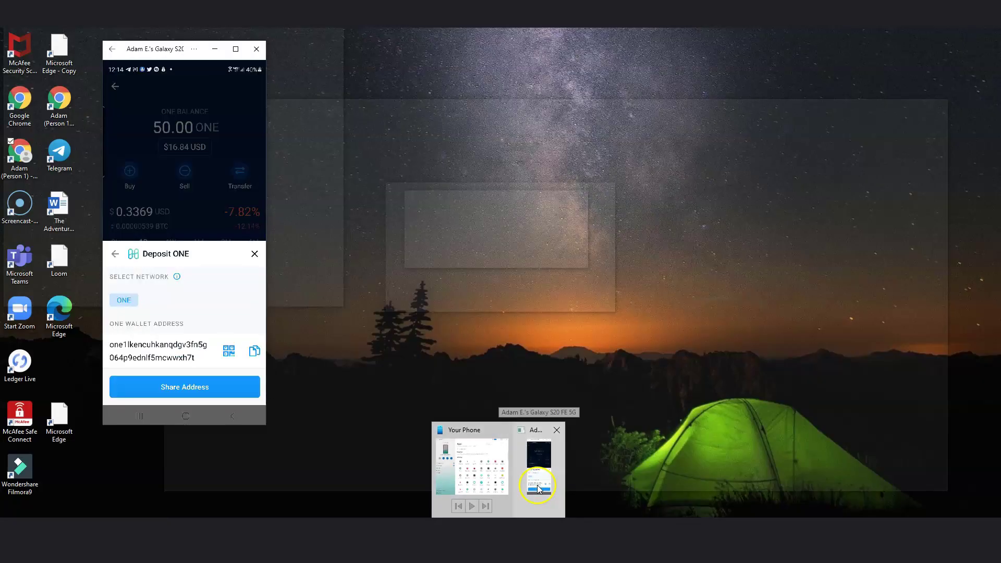
- Bring the phone mirror window back to the front
left_click(537, 485)
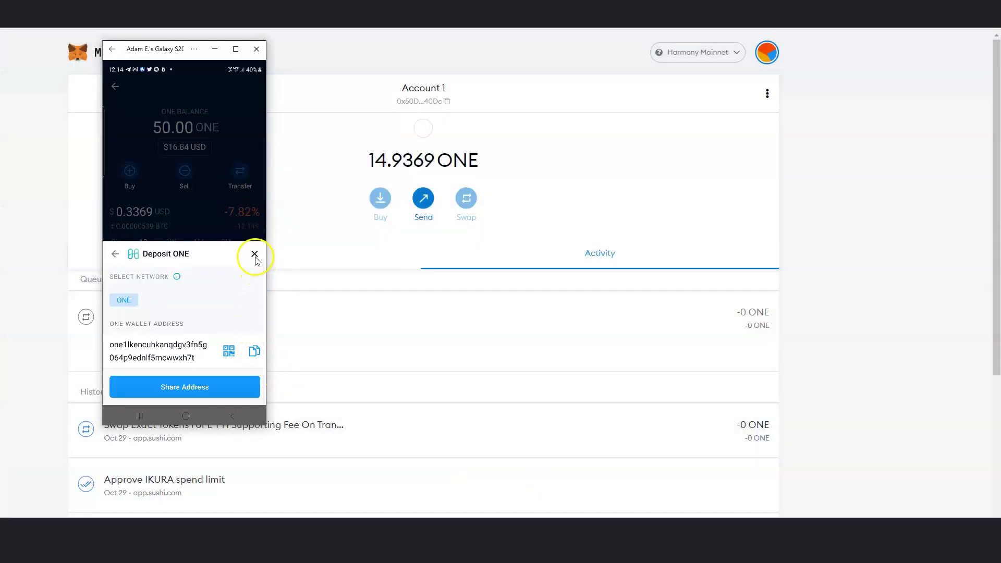
left_click(214, 48)
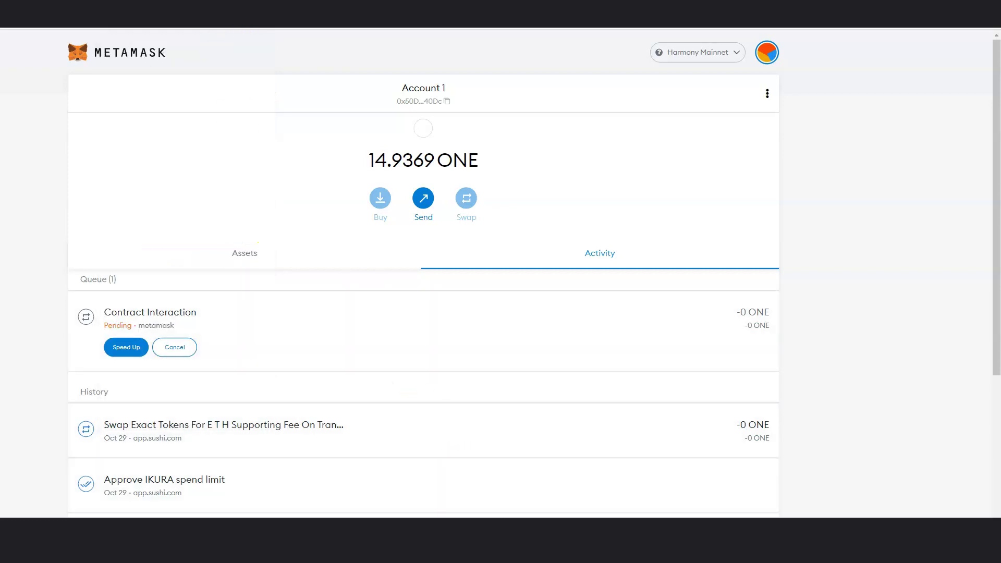
mouse_move(498, 542)
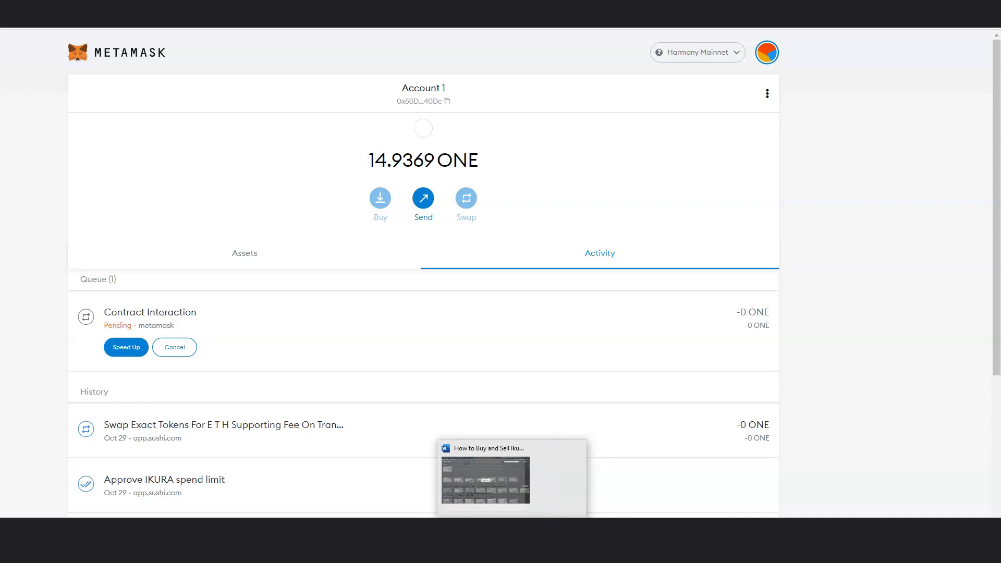
left_click(539, 466)
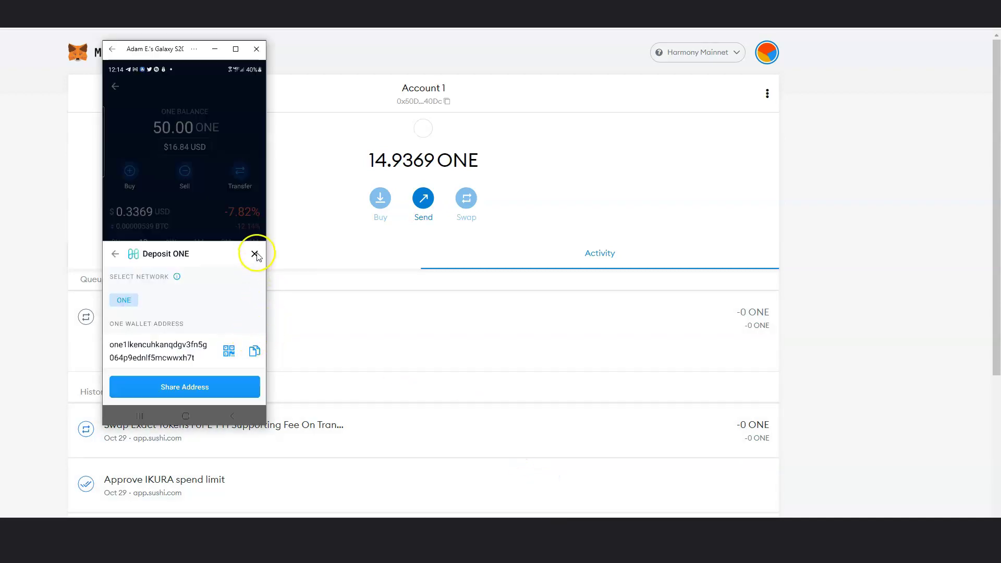
- Close the Deposit ONE sheet and review the 50.00 ONE balance and transaction history
left_click(247, 156)
scroll(247, 155, "down", 8)
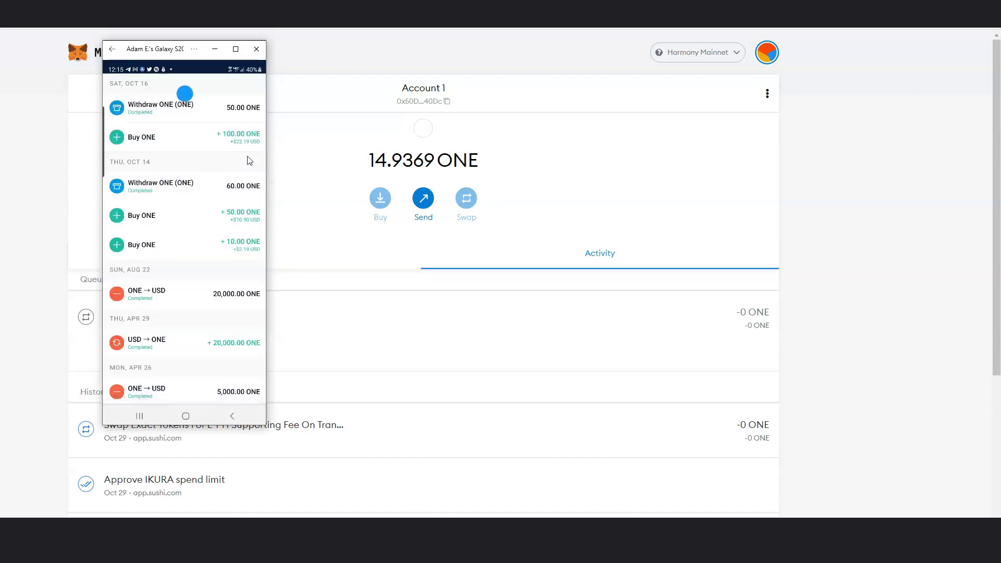
scroll(247, 156, "up", 10)
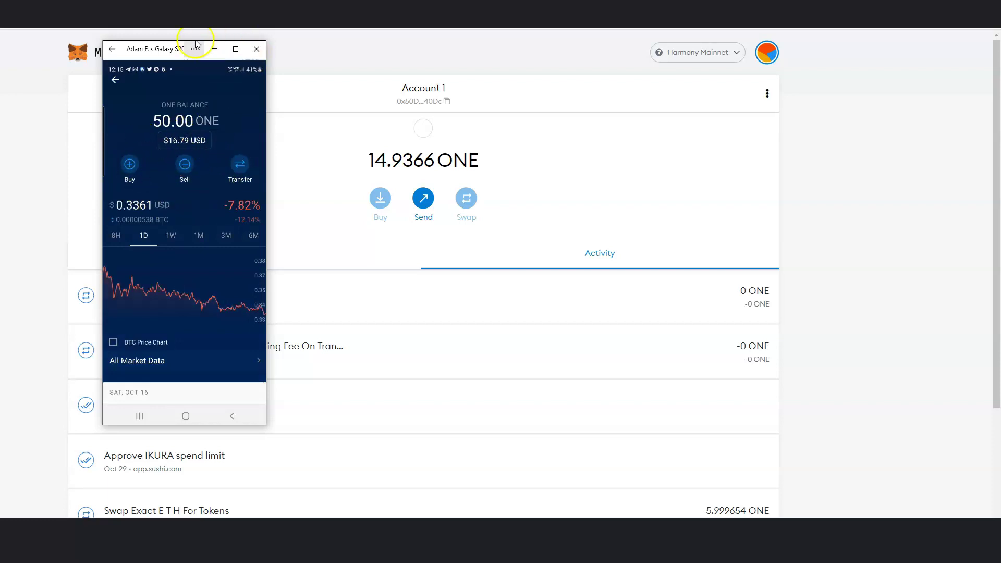
left_click_drag(124, 47, 487, 105)
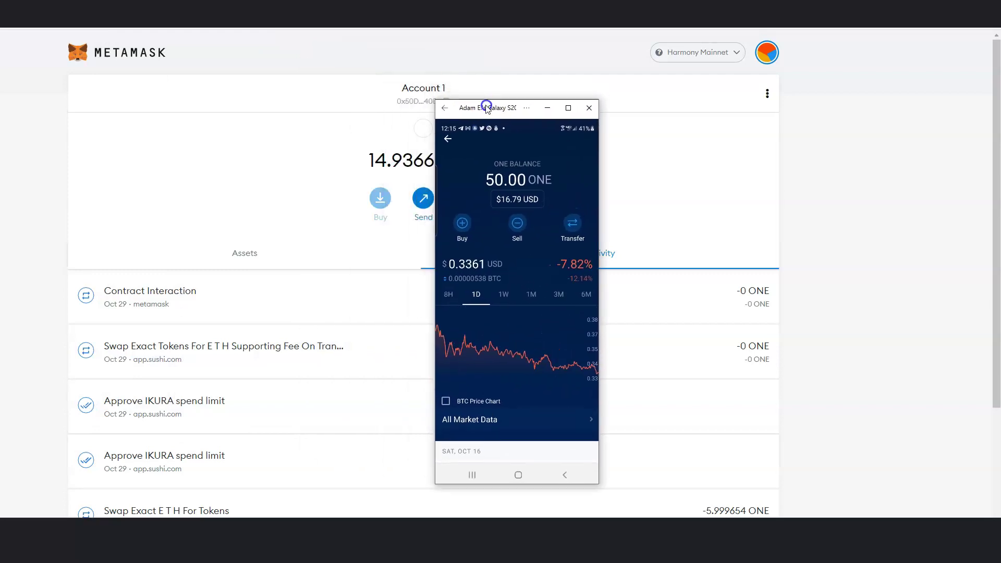
- Inspect the confirmed Contract Interaction's details in MetaMask, then begin a new Send
left_click(32, 279)
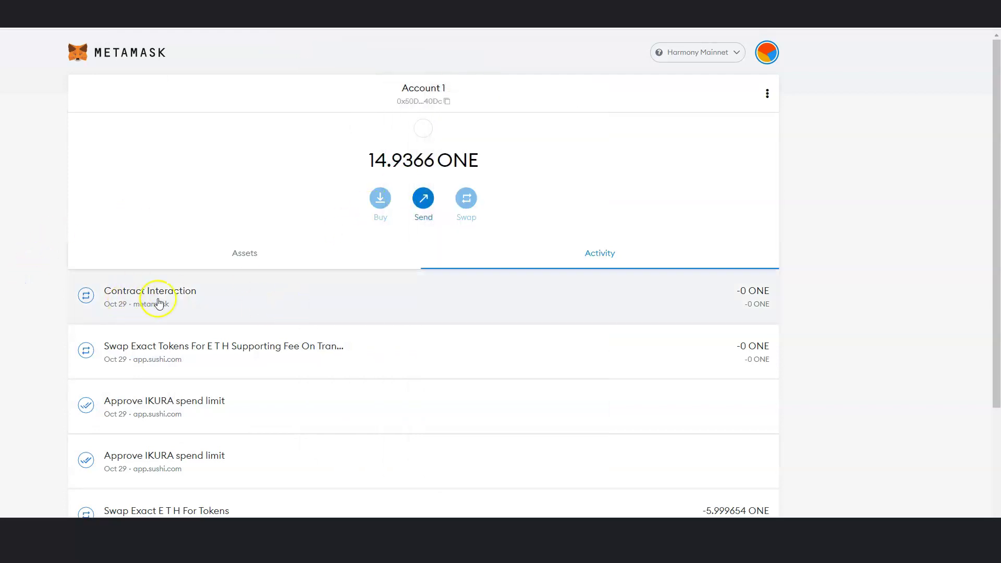
left_click(175, 296)
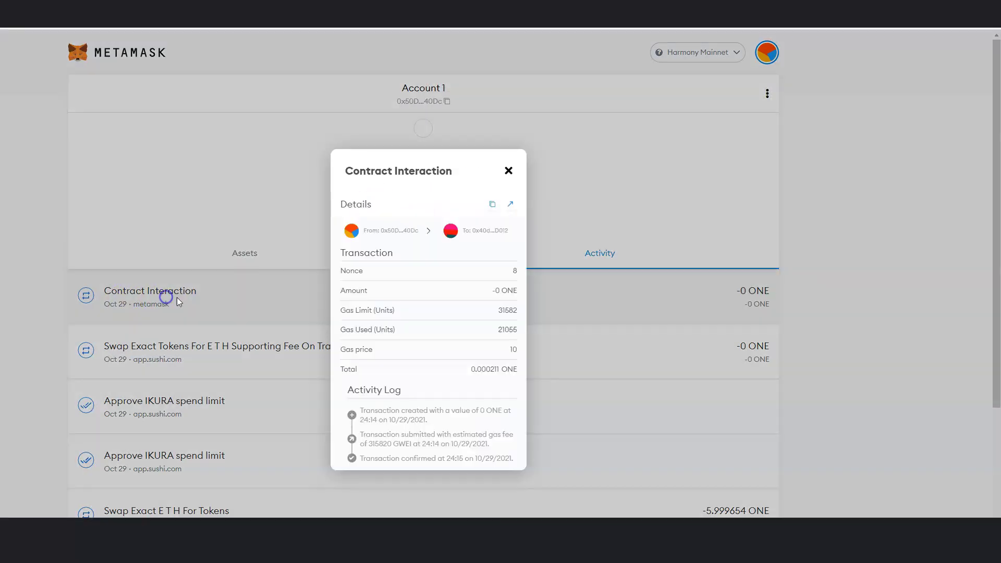
left_click(20, 334)
left_click(423, 197)
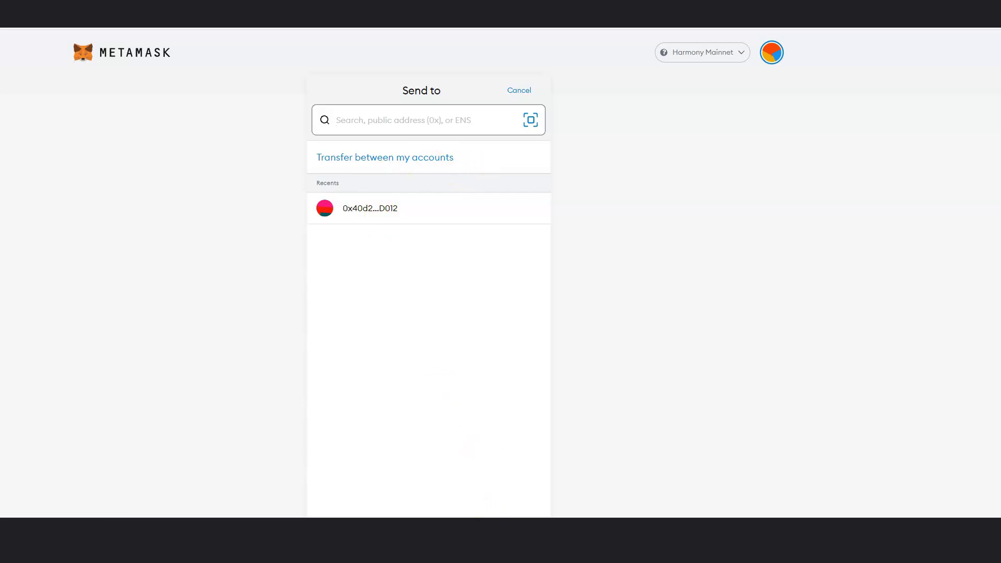
- Sell all 50 ONE in Crypto.com for about $16.33 USD, reaching the Confirm Sell screen
left_click(543, 478)
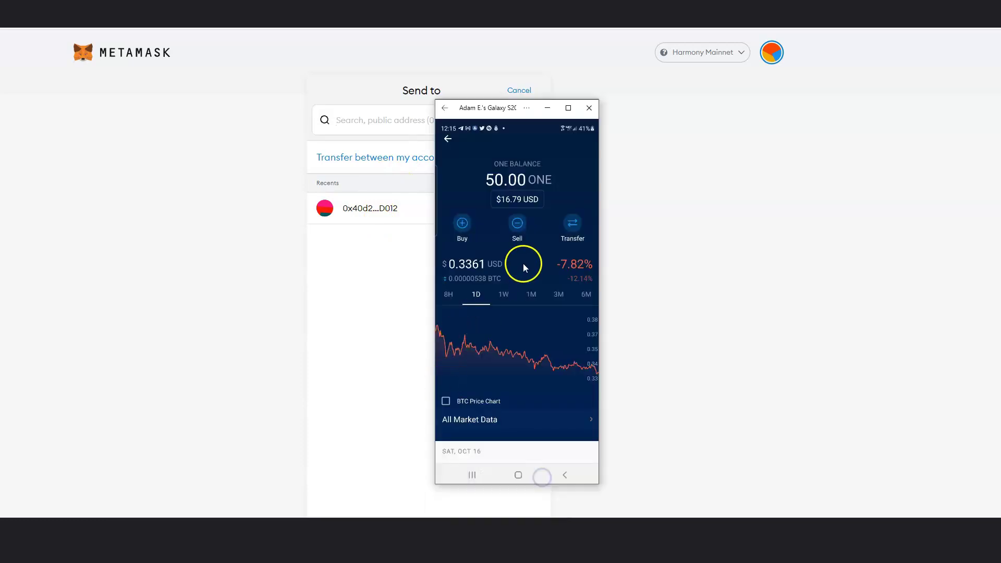
left_click(519, 235)
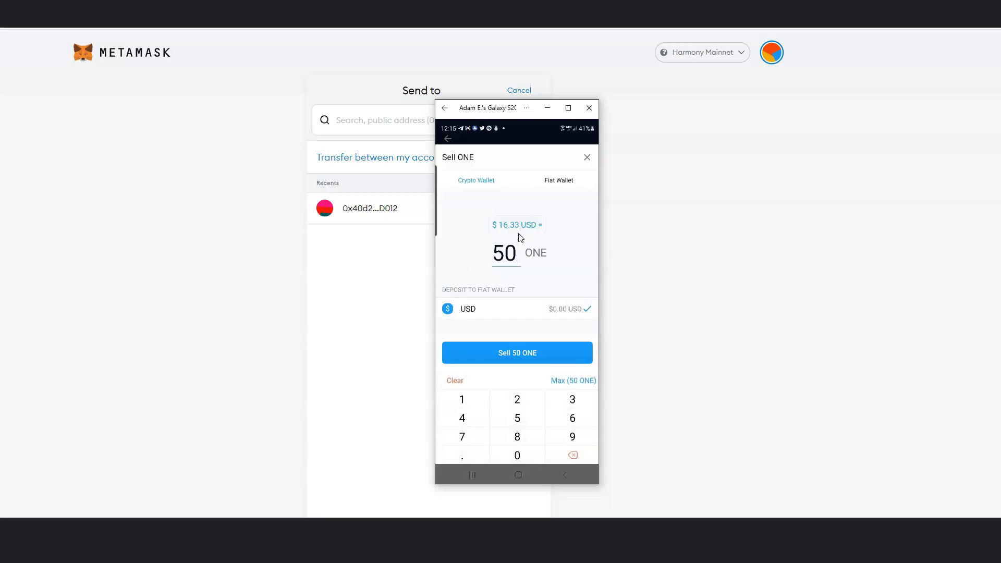
left_click(540, 356)
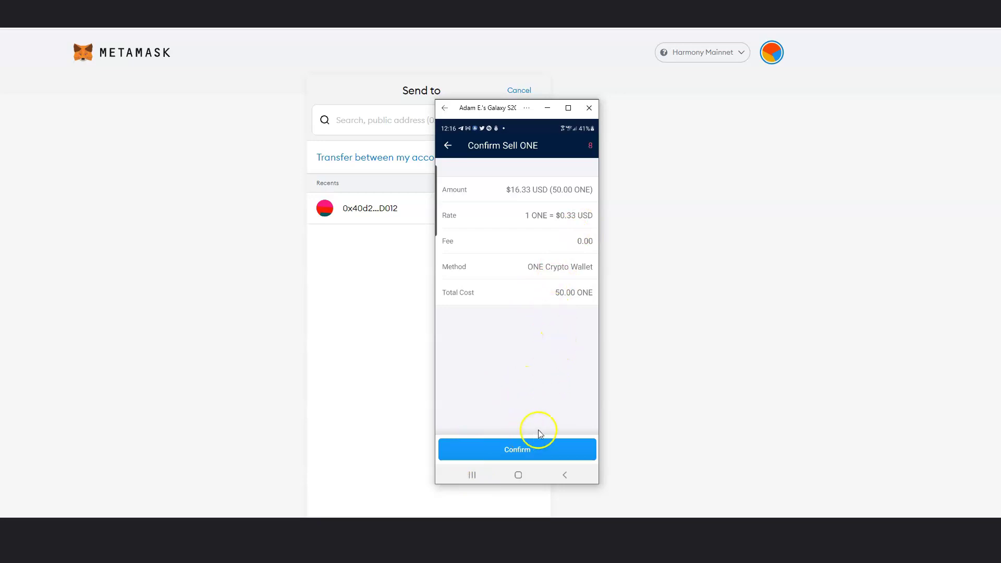
- Close the phone mirror, return to Word and select step 5, 'Sell Your Harmony One.'
left_click(589, 110)
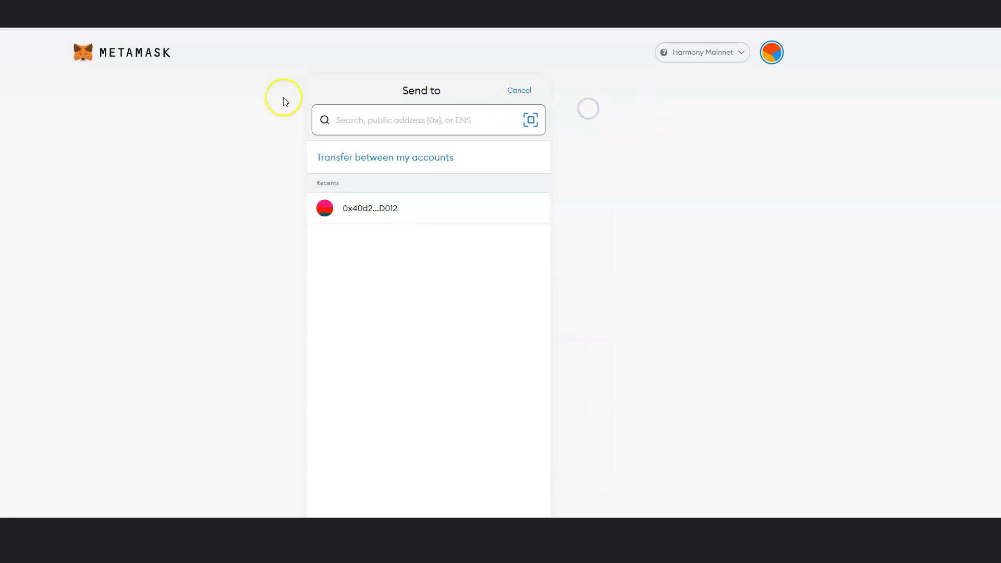
key("alt+Tab")
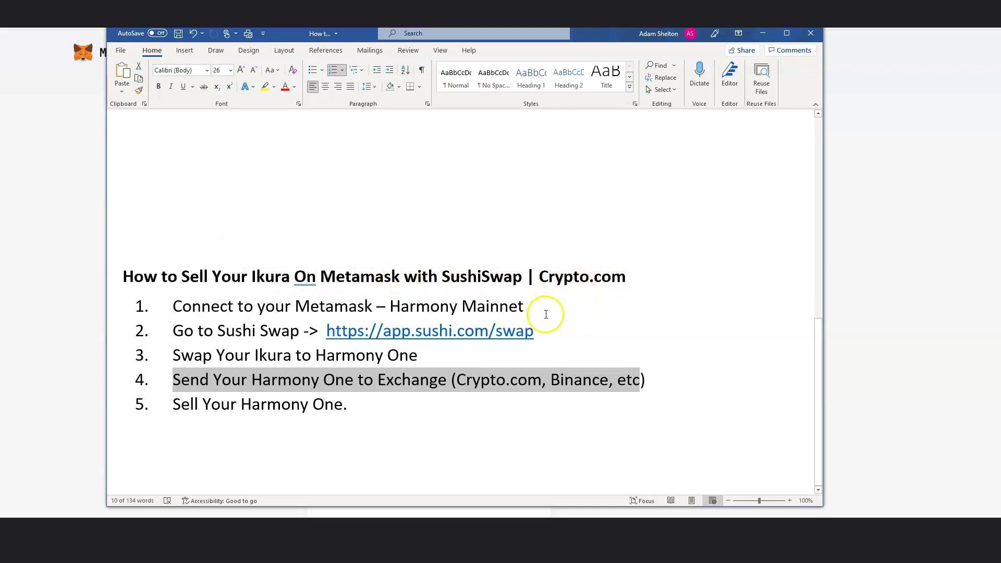
left_click_drag(362, 411, 179, 417)
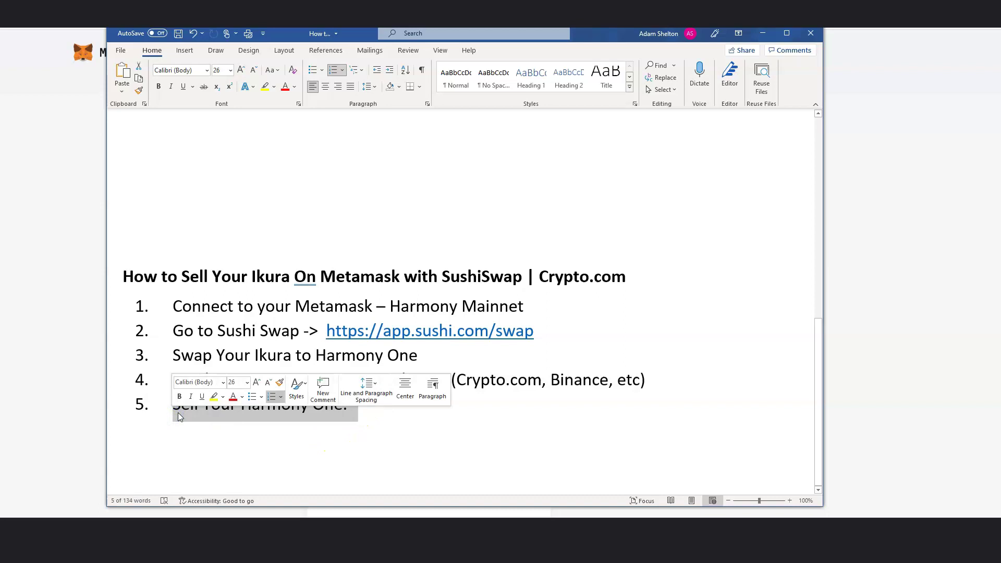